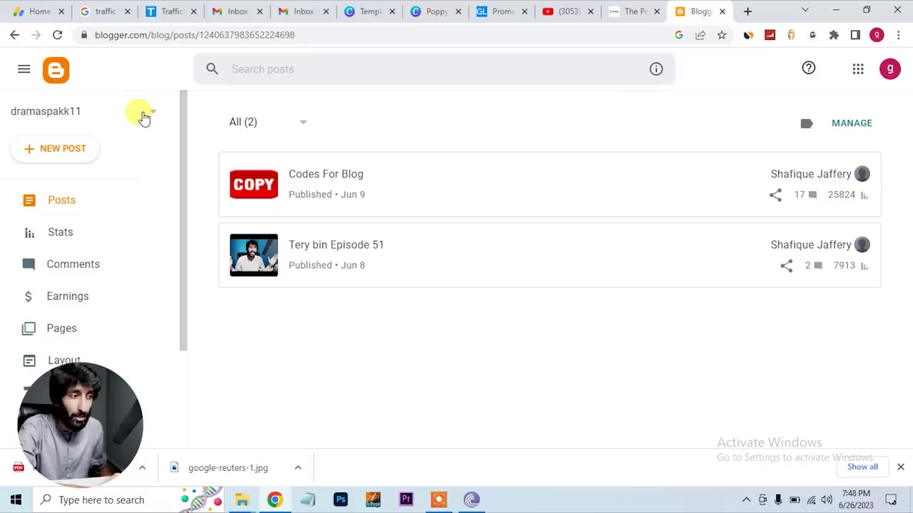
# Start creating a new blog and set its title to "Learn and earn"
pyautogui.click(143, 117)
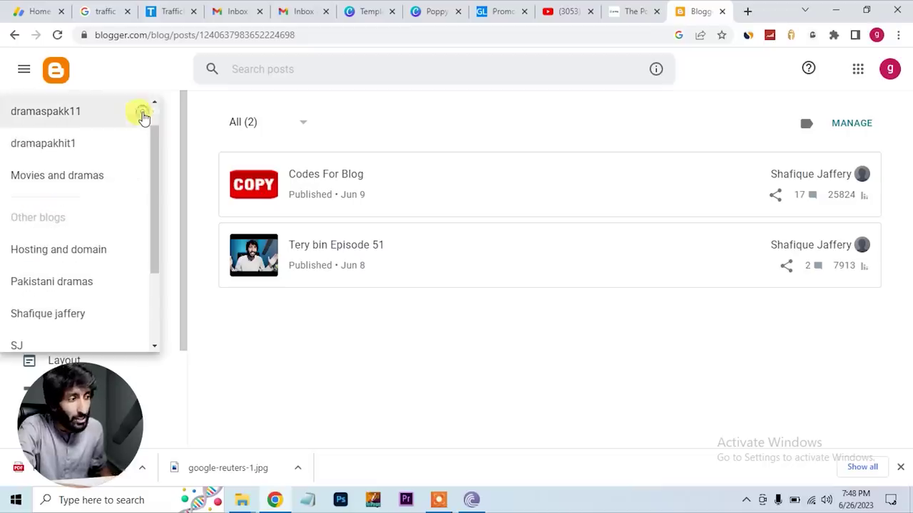
pyautogui.scroll(-2, 51, 328)
pyautogui.click(48, 333)
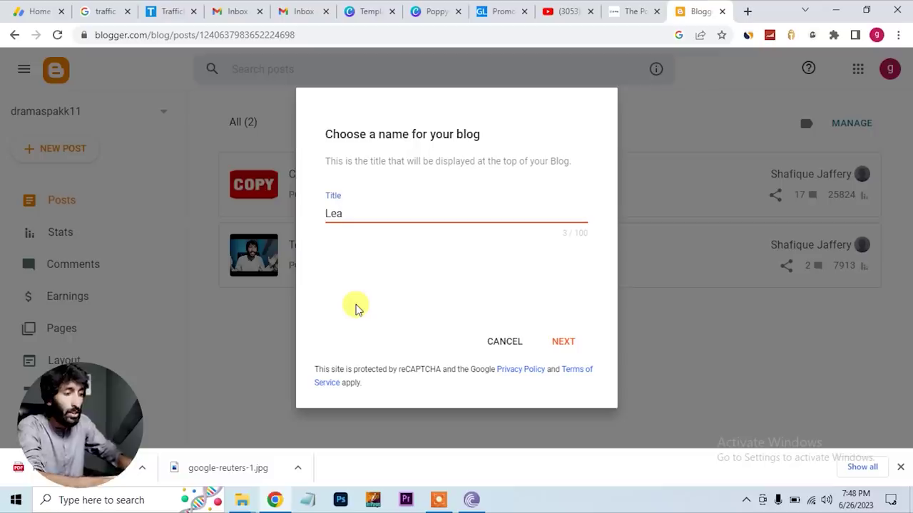
pyautogui.write('and earn')
pyautogui.click(569, 346)
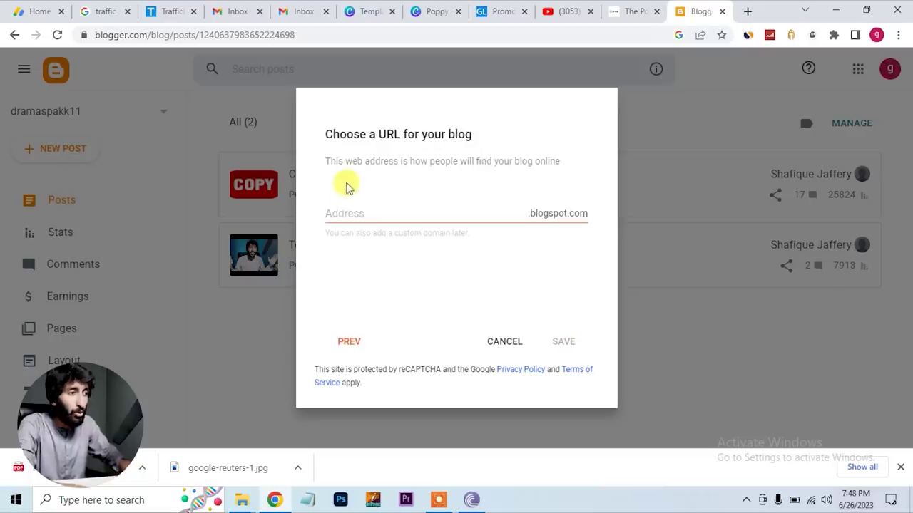
# Set the new blog's blogspot.com address to "Learnwith" followed by the owner's full name, and save the blog
pyautogui.click(348, 208)
pyautogui.write('Learnwiths')
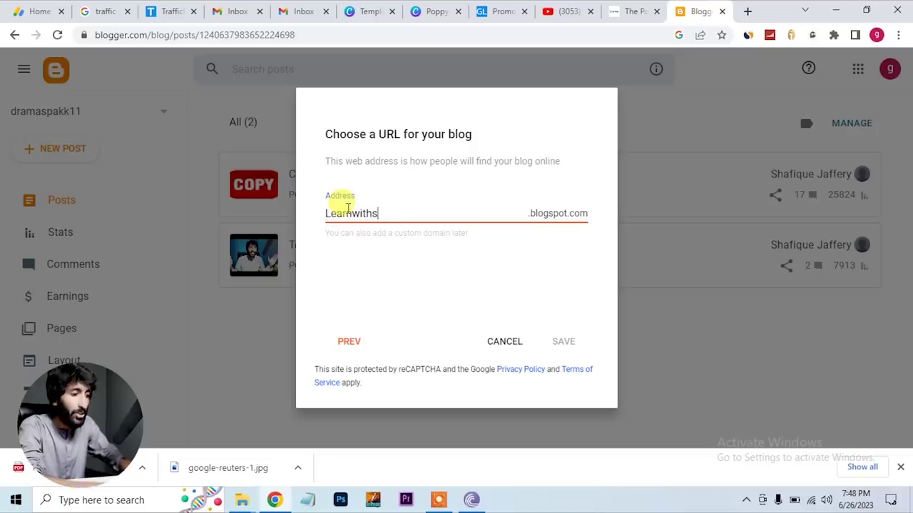
pyautogui.write('hafiq')
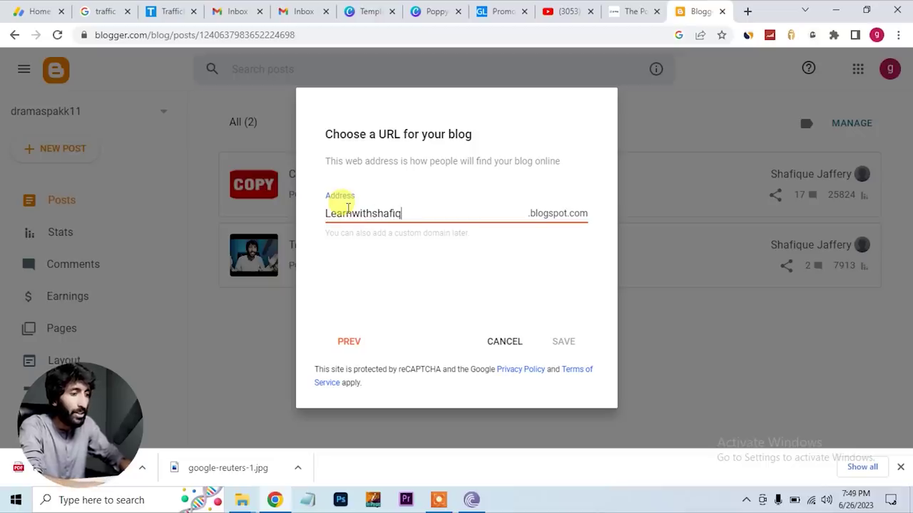
pyautogui.write('jaffery')
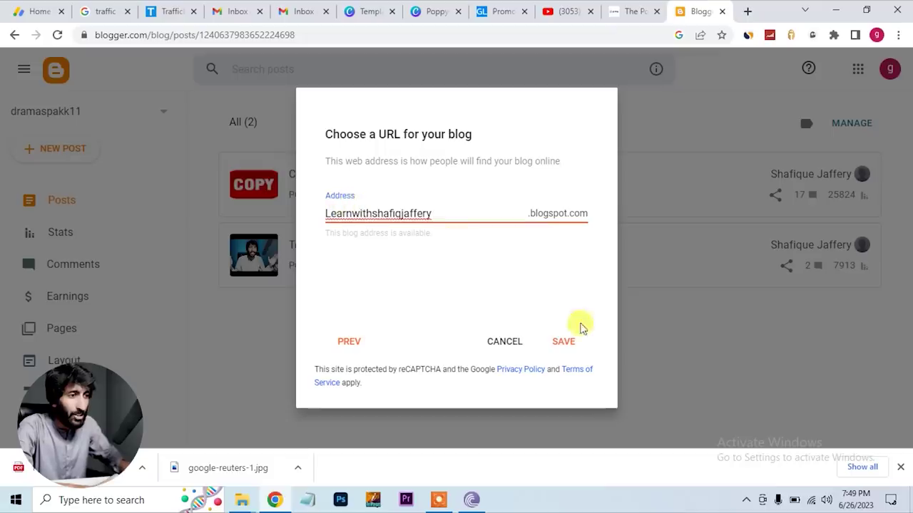
pyautogui.click(570, 342)
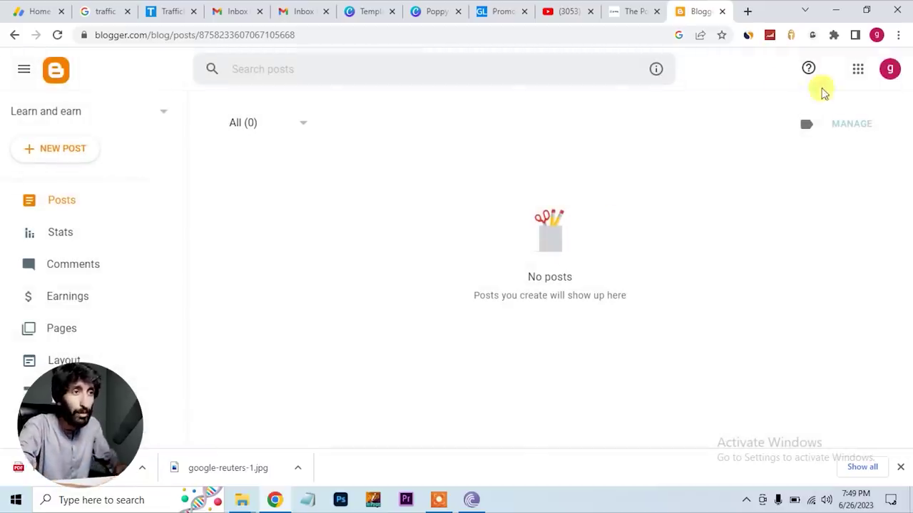
# Open google.com in a new browser tab and search for "free blogger templates"
pyautogui.click(747, 10)
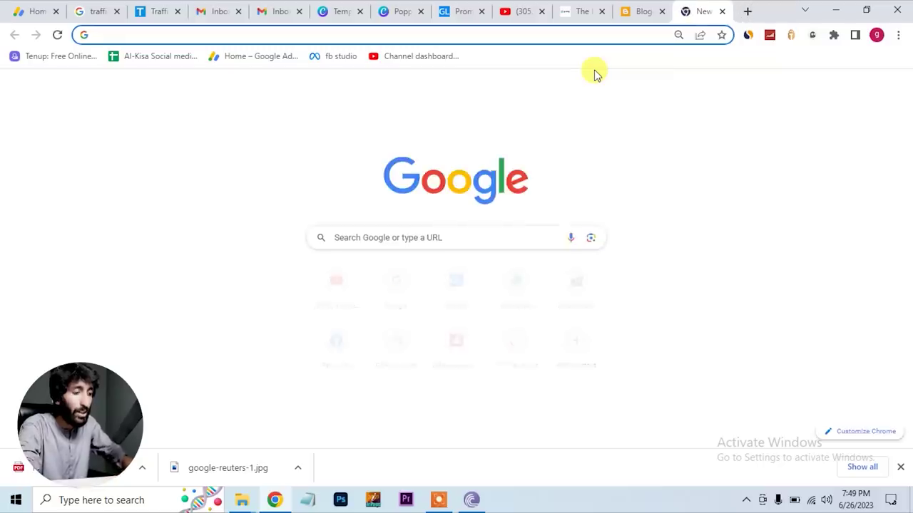
pyautogui.write('google.com')
pyautogui.press('Return')
pyautogui.write('free')
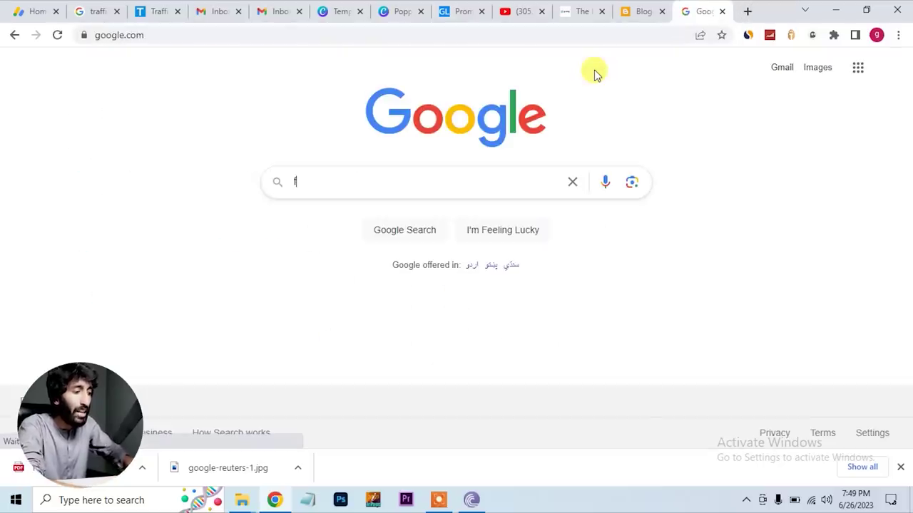
pyautogui.press('Down')
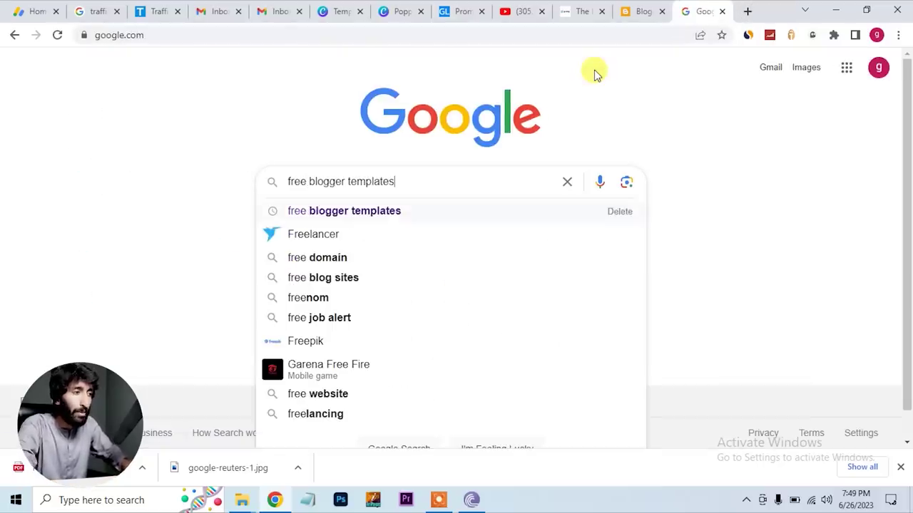
pyautogui.press('Return')
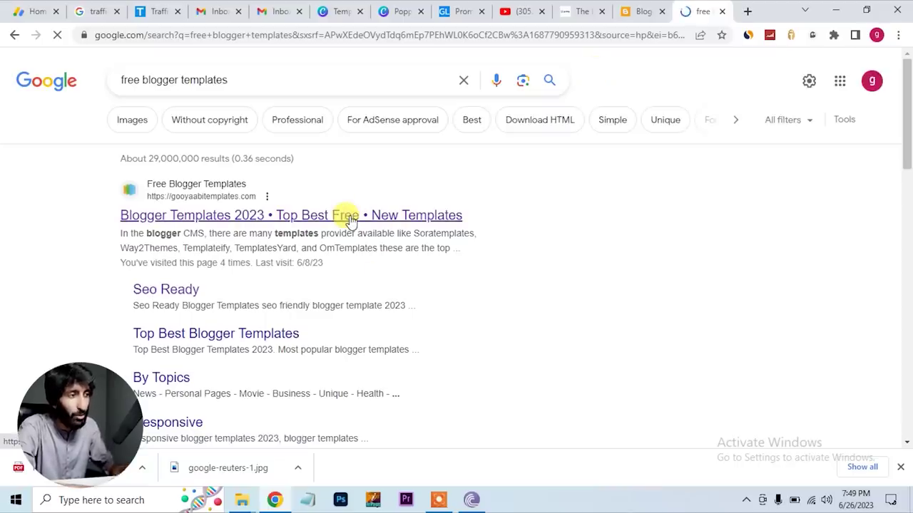
# Open the gooyaabitemplates.com search result in its own tab and go to its Free Blogger Templates listing, dismissing the ad
pyautogui.middleClick(349, 215)
pyautogui.click(709, 10)
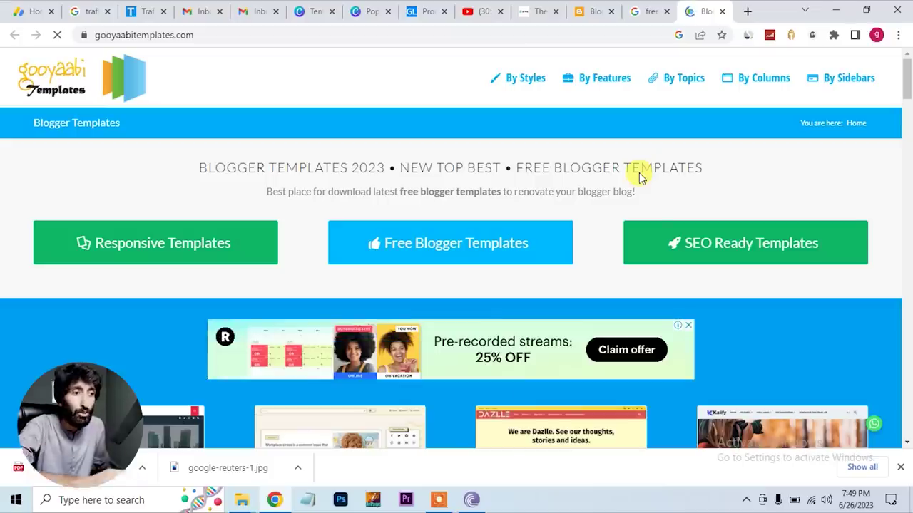
pyautogui.scroll(-4, 639, 172)
pyautogui.scroll(4, 639, 176)
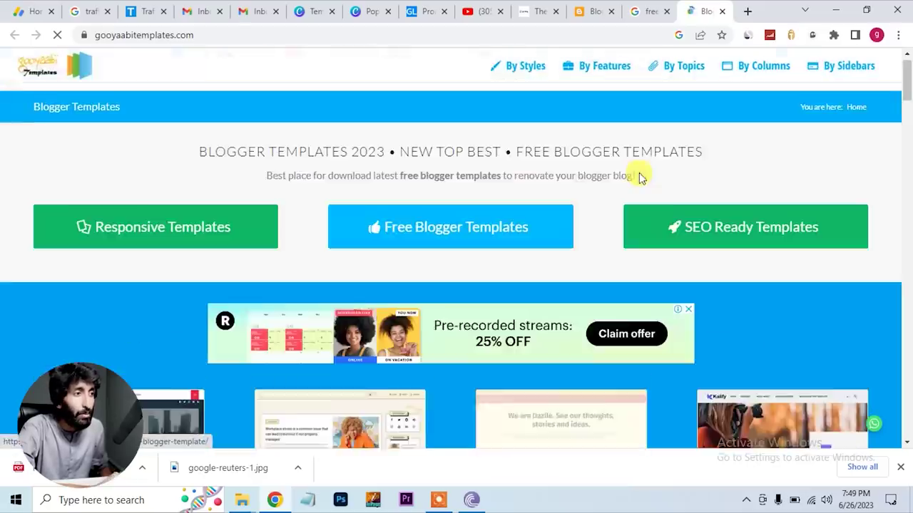
pyautogui.click(401, 236)
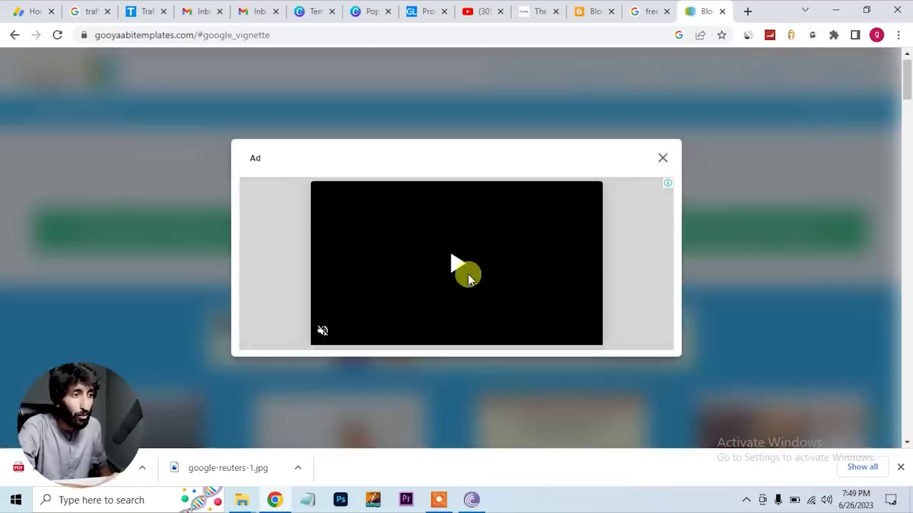
pyautogui.click(660, 160)
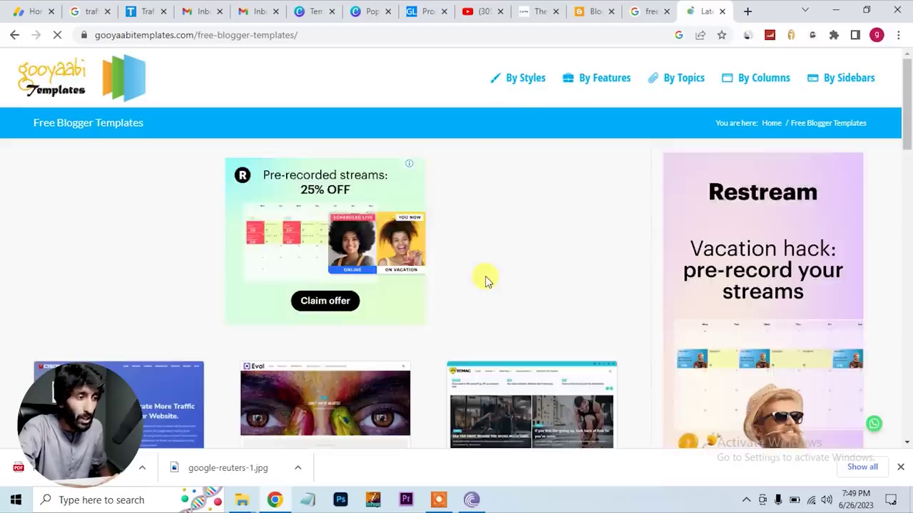
# Open the FitMag template from the listing and download it
pyautogui.scroll(-2, 484, 281)
pyautogui.scroll(-2, 482, 279)
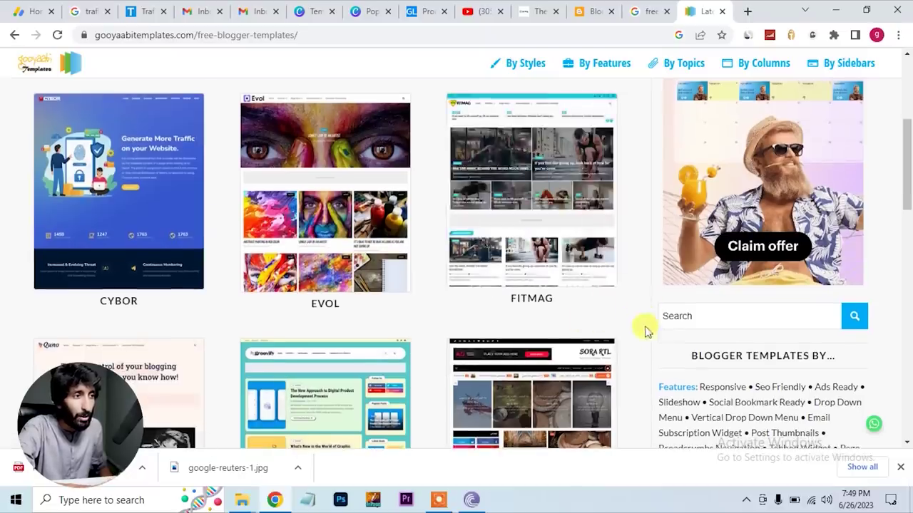
pyautogui.click(587, 206)
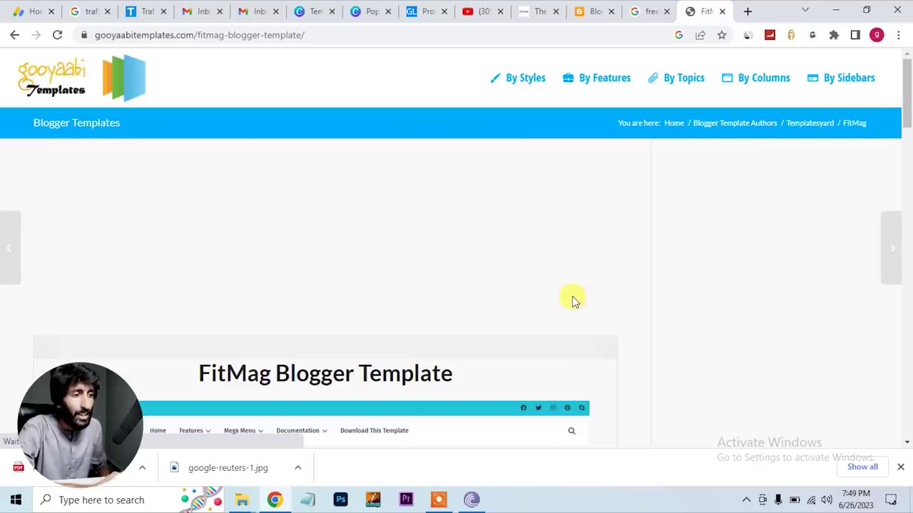
pyautogui.scroll(-10, 571, 299)
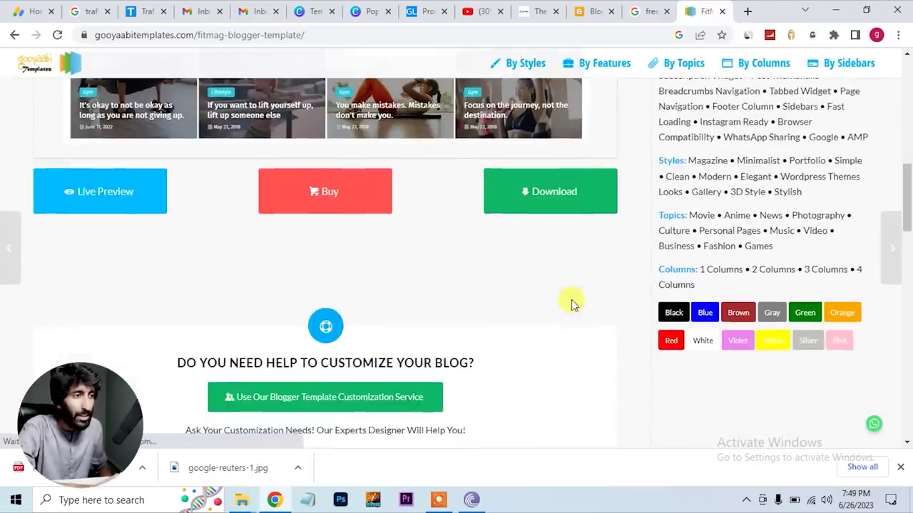
pyautogui.click(573, 211)
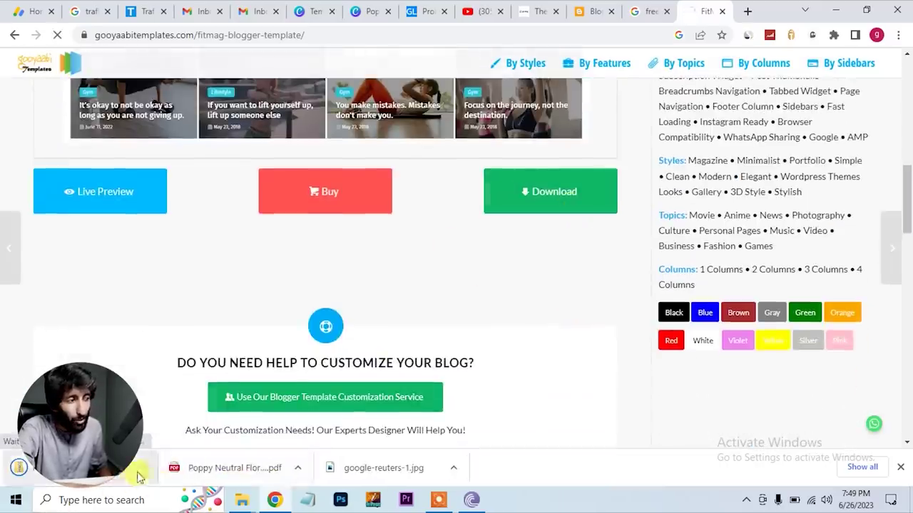
# Show the downloaded FitMag-Free-Version-1.0 archive in its folder, extract it, and select the FitMag Free Version 1.0 XML file
pyautogui.click(142, 467)
pyautogui.click(176, 422)
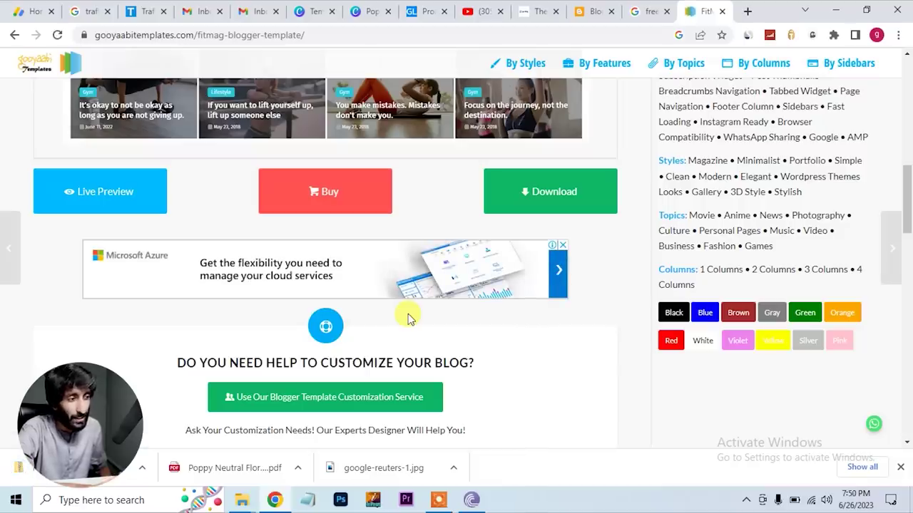
pyautogui.click(142, 468)
pyautogui.click(182, 424)
pyautogui.rightClick(442, 151)
pyautogui.click(487, 205)
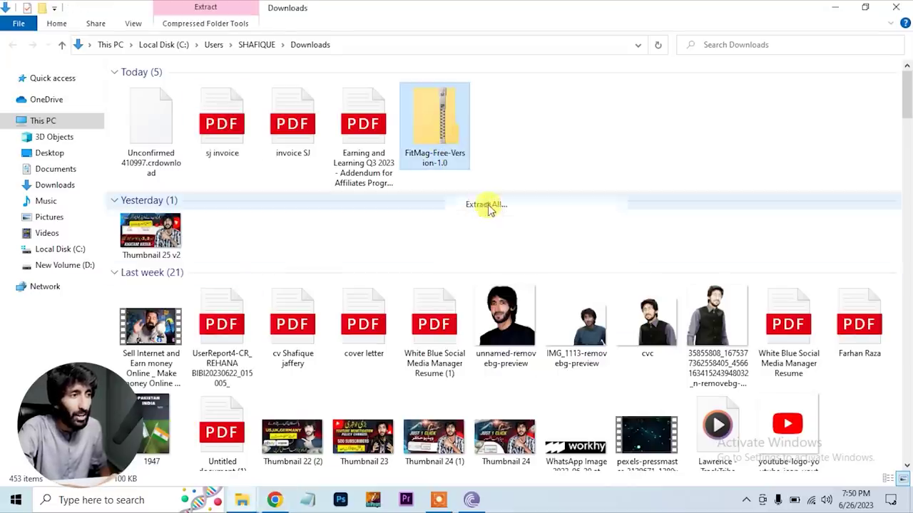
pyautogui.click(576, 380)
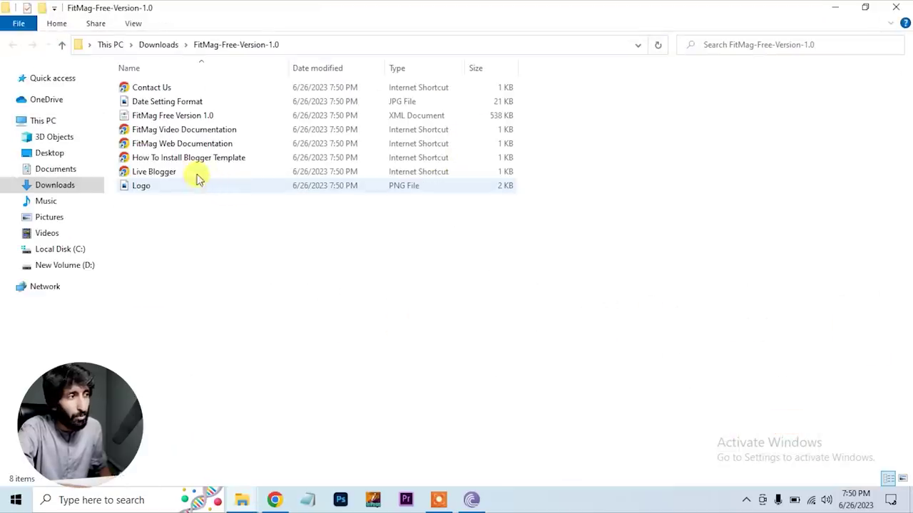
pyautogui.click(189, 116)
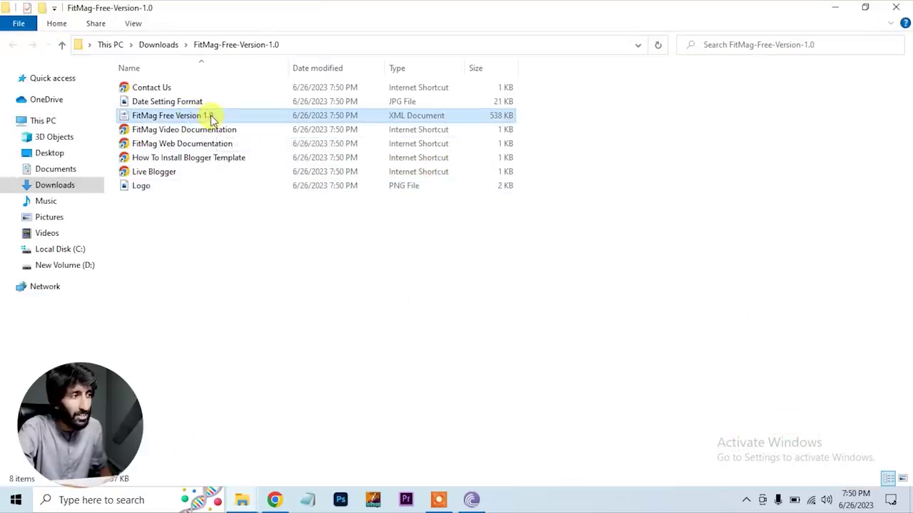
# Return to Blogger in the browser and open the Theme page of the Learn and earn blog
pyautogui.click(276, 500)
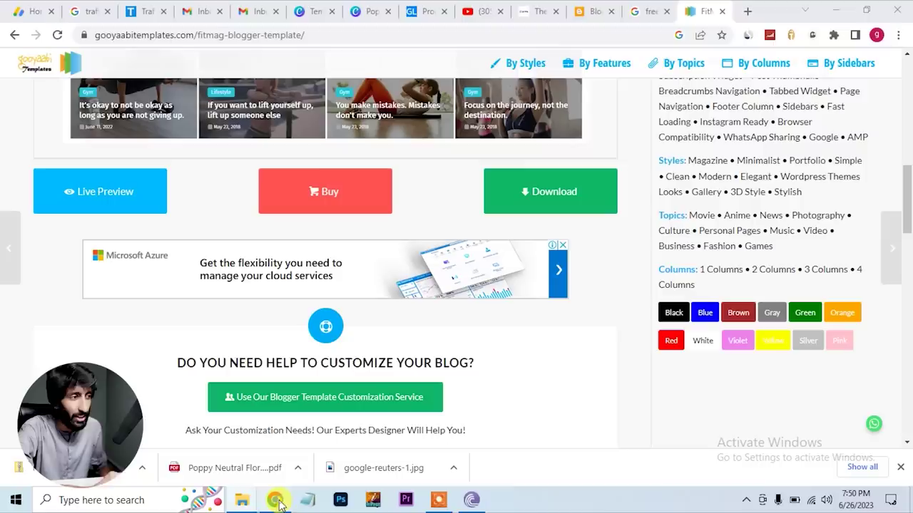
pyautogui.click(593, 13)
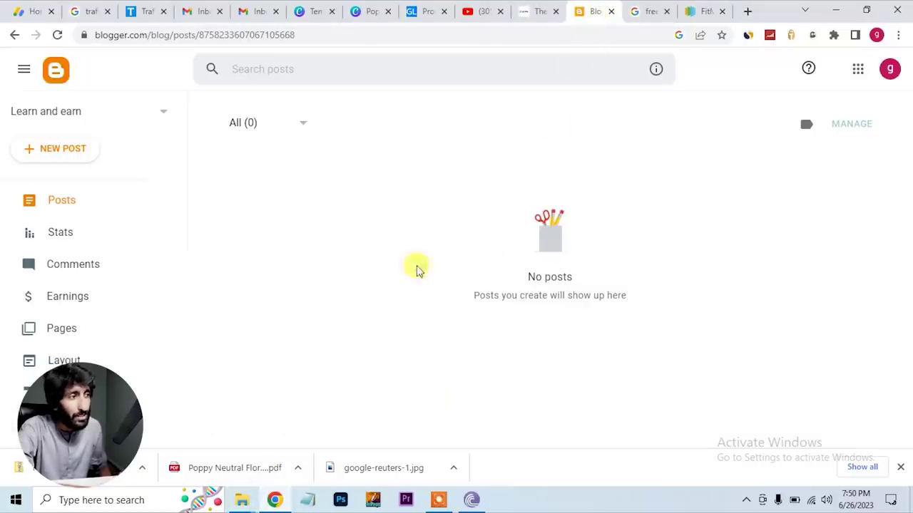
pyautogui.scroll(-2, 125, 288)
pyautogui.click(65, 260)
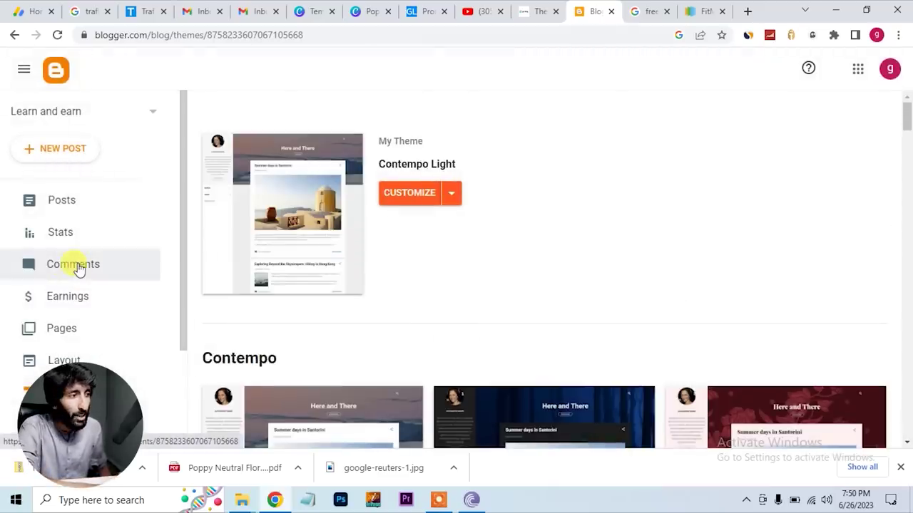
# Restore the blog's theme by uploading the FitMag Free Version 1.0 XML file from the extracted FitMag-Free-Version-1.0 folder
pyautogui.click(455, 204)
pyautogui.click(314, 234)
pyautogui.click(561, 290)
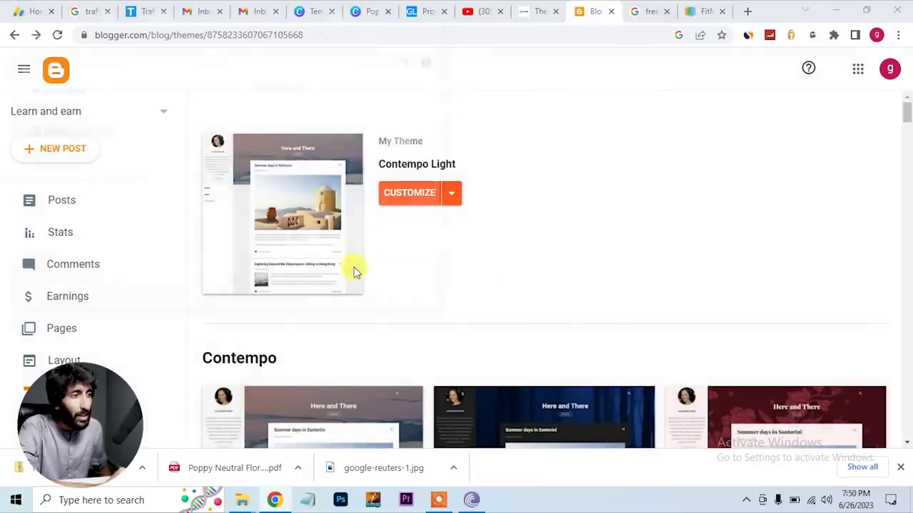
pyautogui.doubleClick(161, 165)
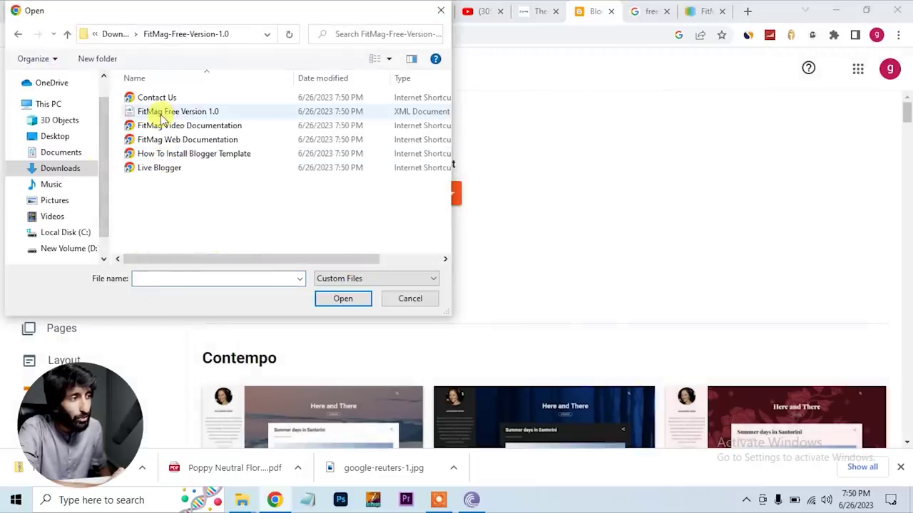
pyautogui.click(163, 115)
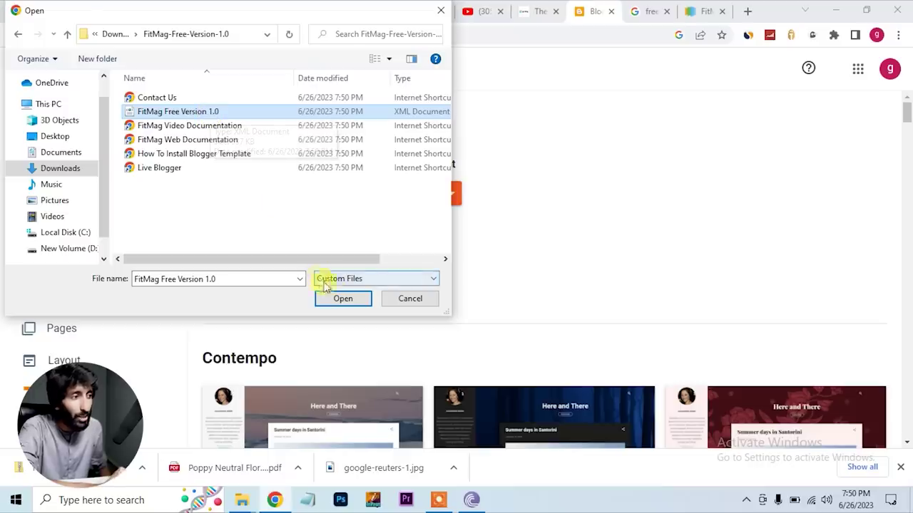
pyautogui.click(341, 300)
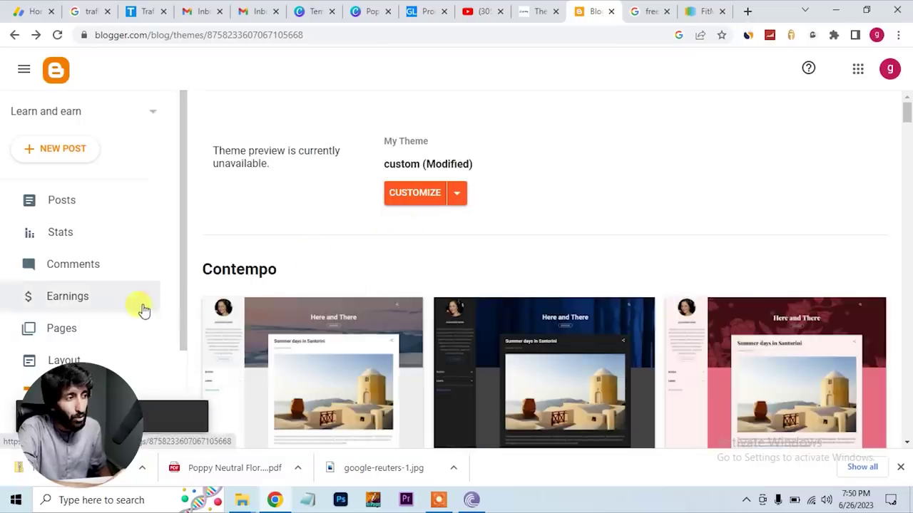
# View the live blog and look over its homepage with the uploaded theme
pyautogui.scroll(-2, 142, 305)
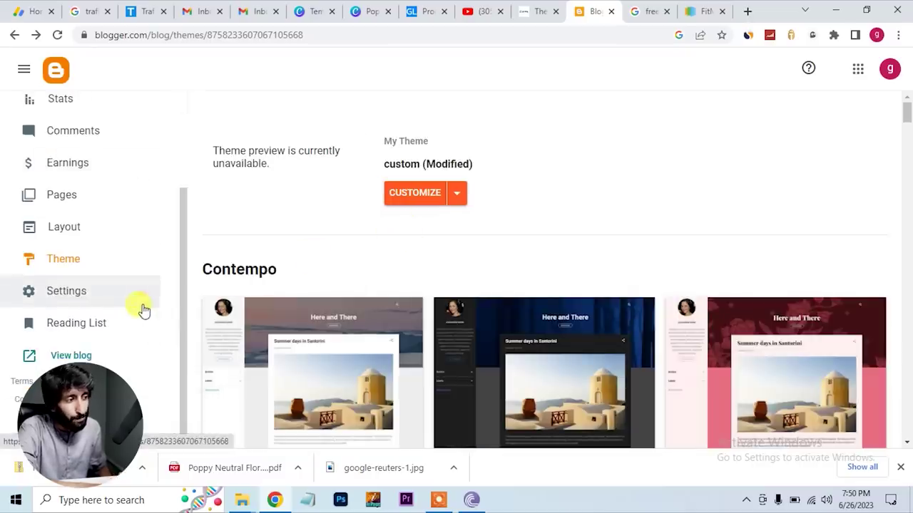
pyautogui.click(69, 354)
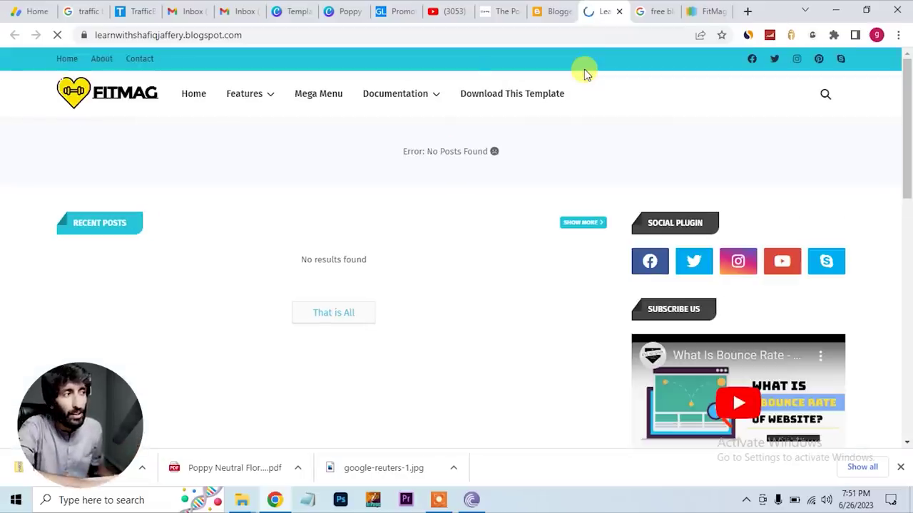
pyautogui.scroll(-2, 538, 328)
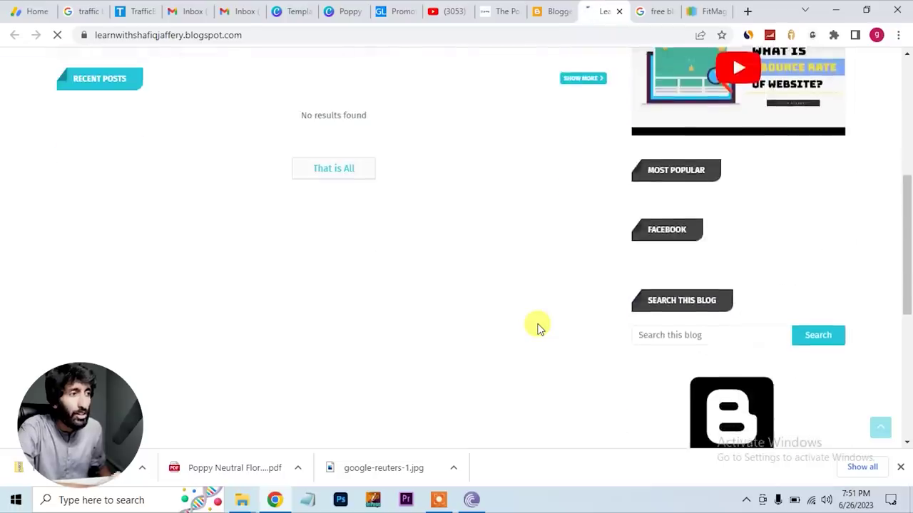
pyautogui.scroll(2, 538, 328)
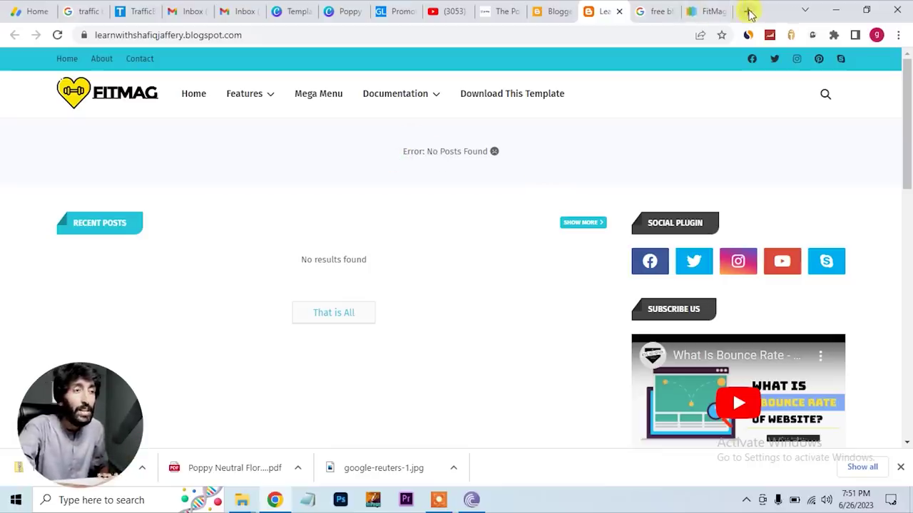
# Open gsblogs.com in a new browser tab
pyautogui.click(747, 12)
pyautogui.write('bs')
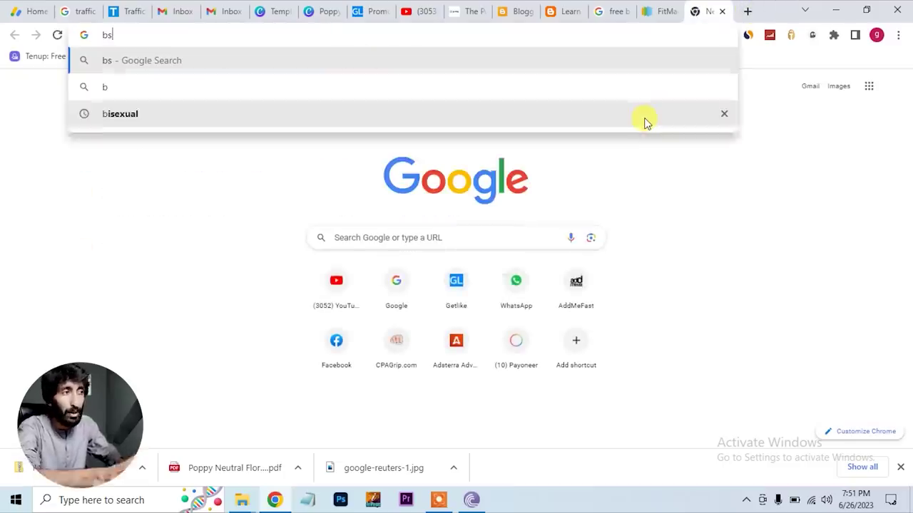
pyautogui.press('BackSpace')
pyautogui.press('BackSpace')
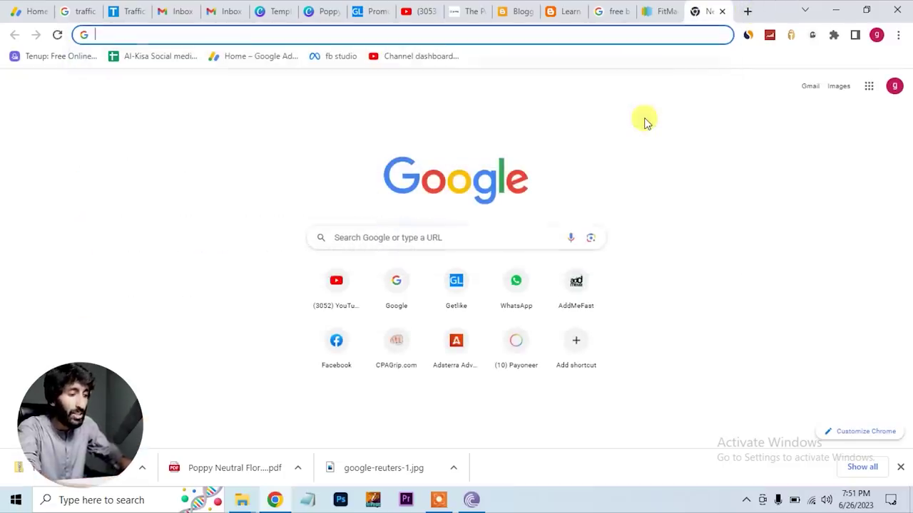
pyautogui.write('gs')
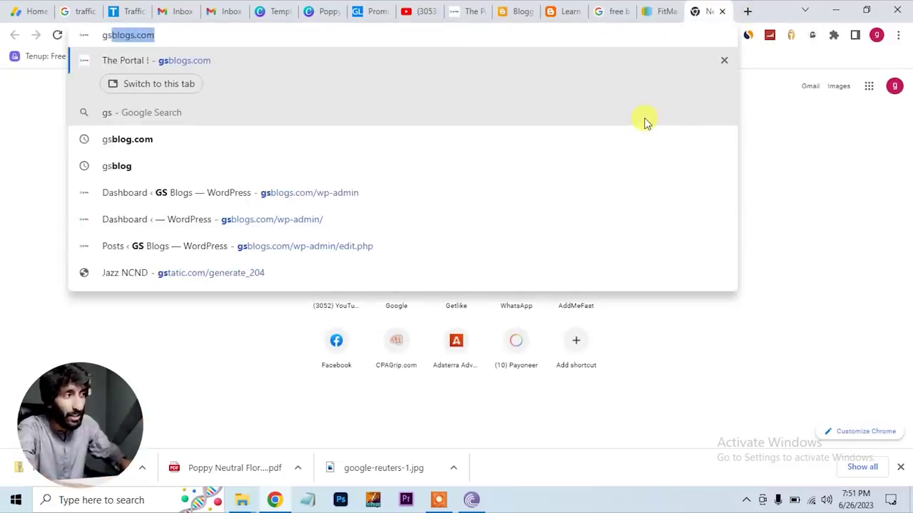
pyautogui.press('Return')
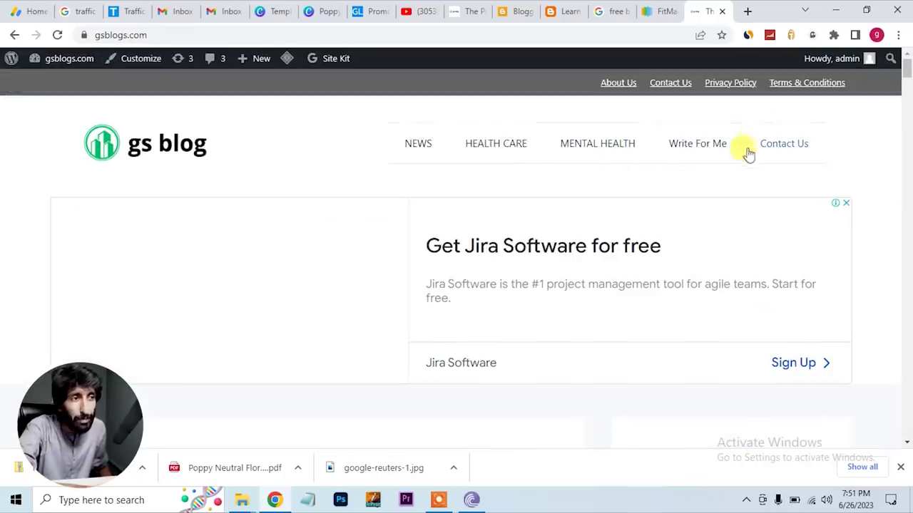
# Open the Write For Me page of gsblogs.com and examine how it asks for article submissions
pyautogui.click(705, 151)
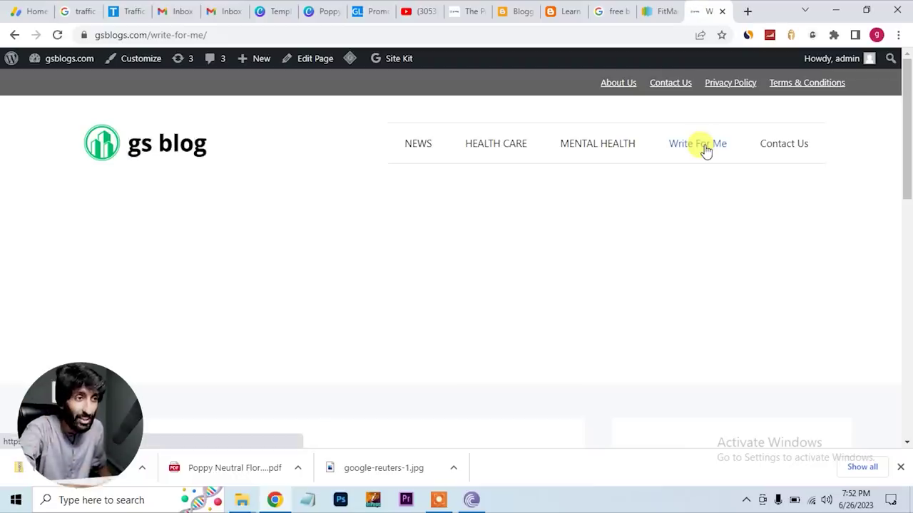
pyautogui.scroll(-4, 715, 293)
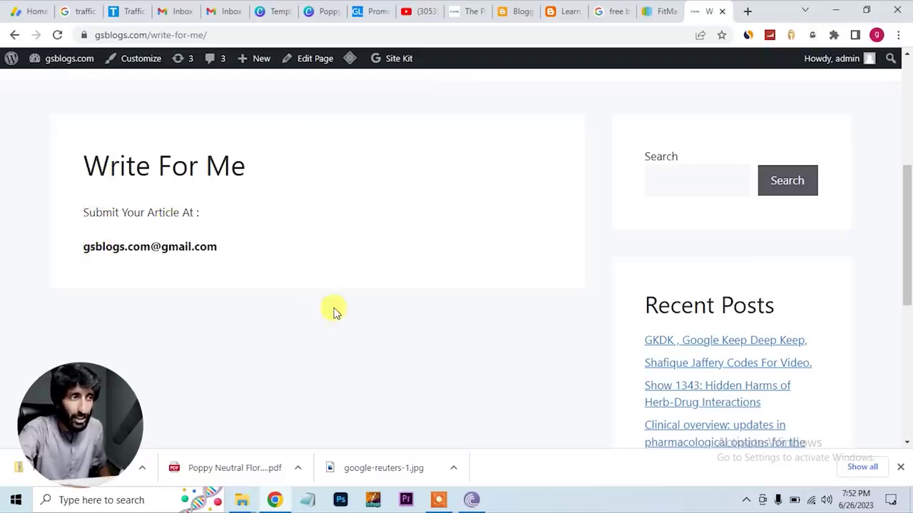
pyautogui.scroll(4, 335, 311)
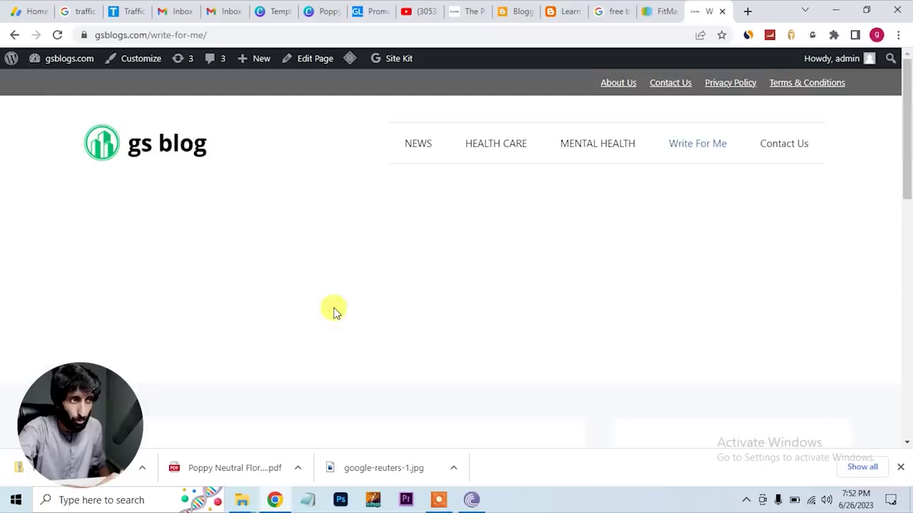
pyautogui.scroll(-4, 335, 312)
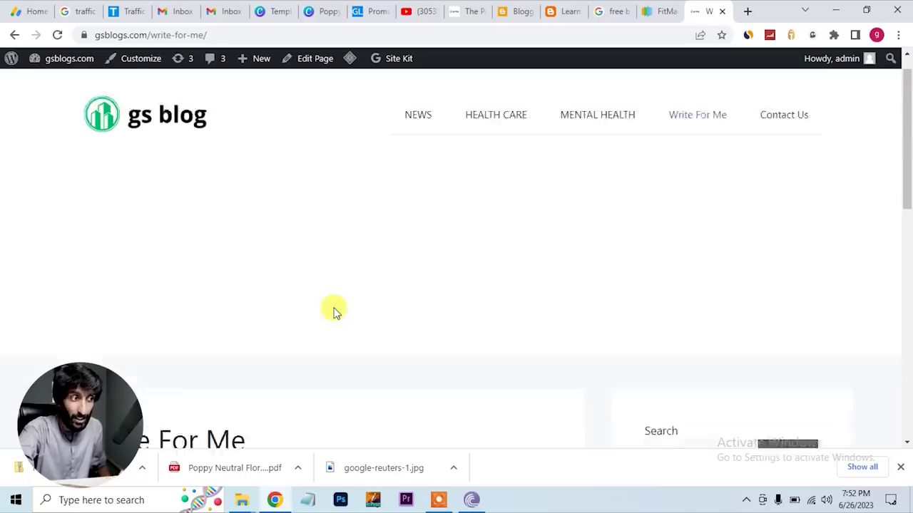
# Return to Blogger, open the Layout page of the Learn and earn blog, and look over its gadgets
pyautogui.click(651, 18)
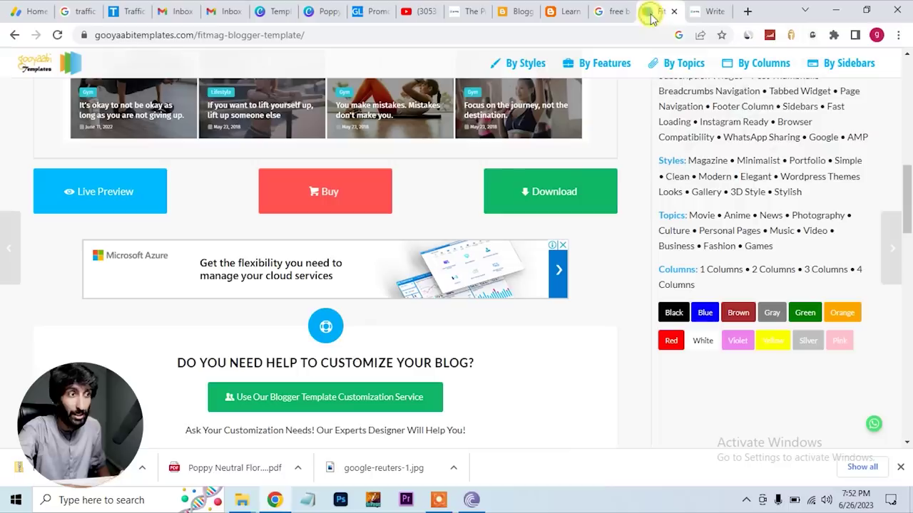
pyautogui.click(554, 12)
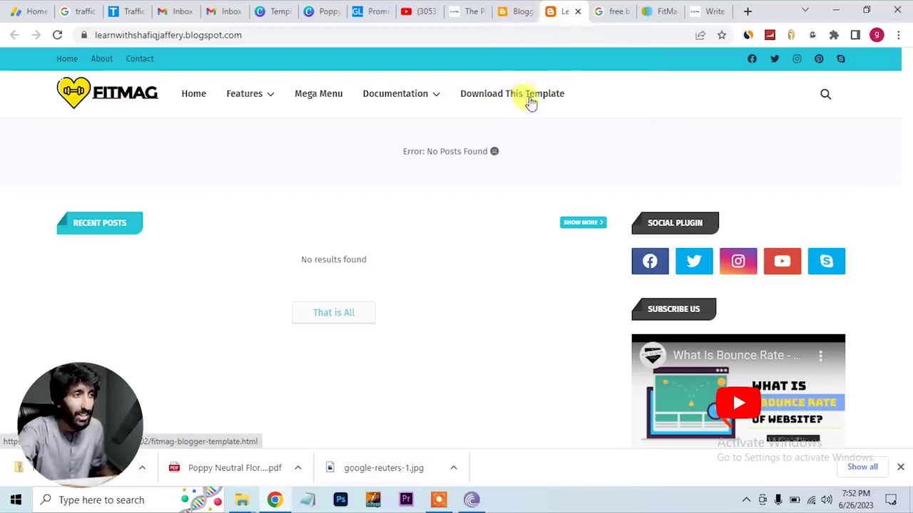
pyautogui.click(521, 14)
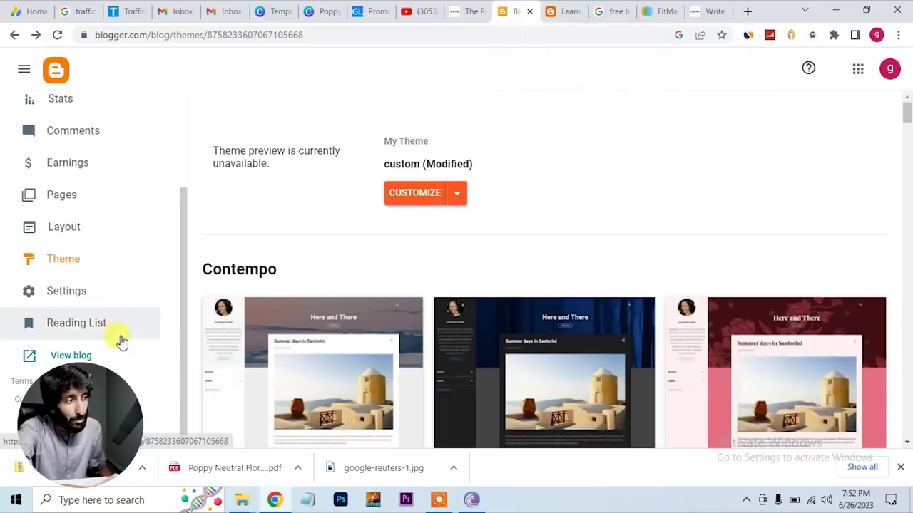
pyautogui.click(68, 228)
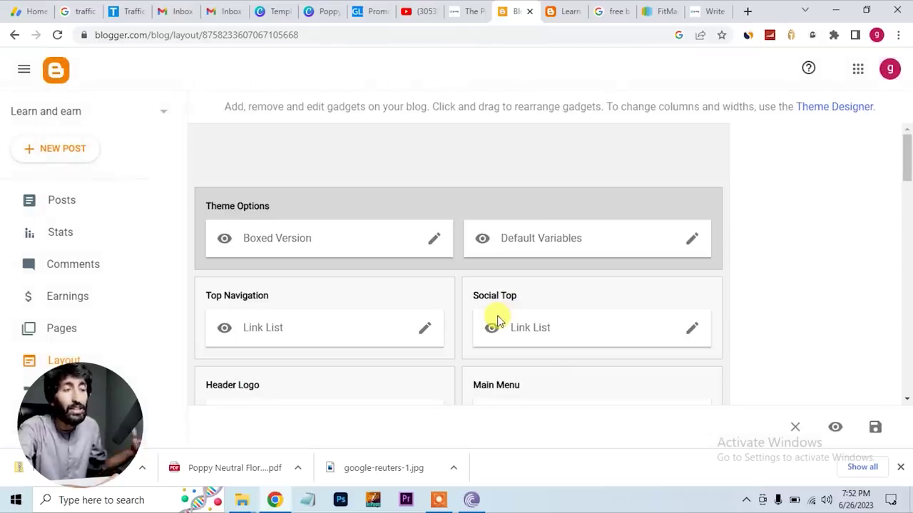
pyautogui.scroll(-3, 497, 321)
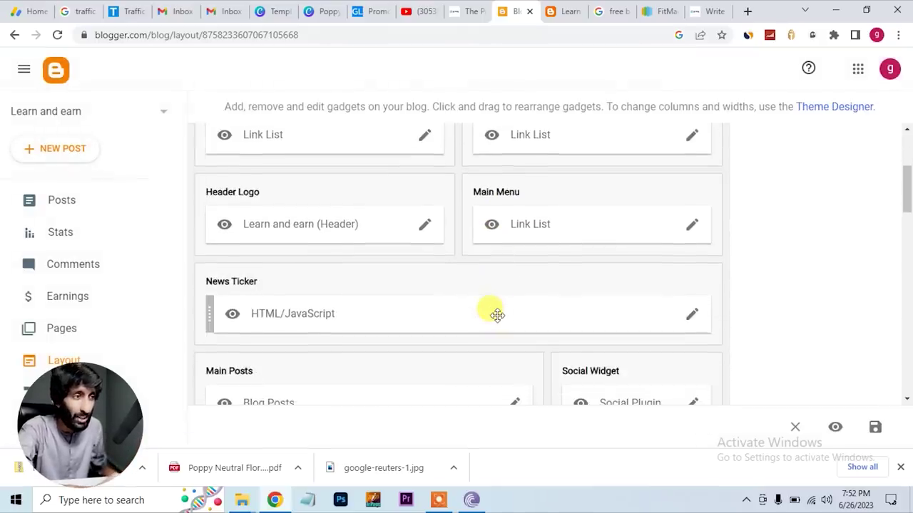
pyautogui.scroll(-3, 495, 314)
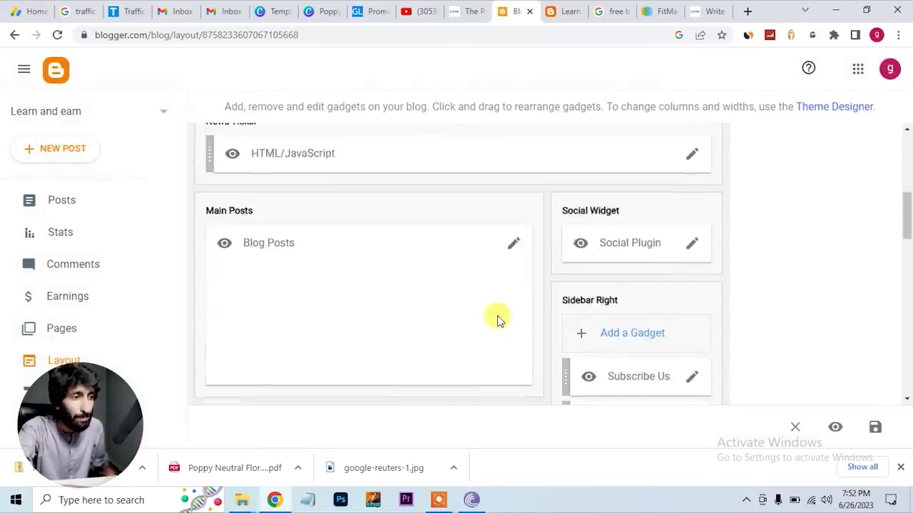
pyautogui.scroll(4, 497, 318)
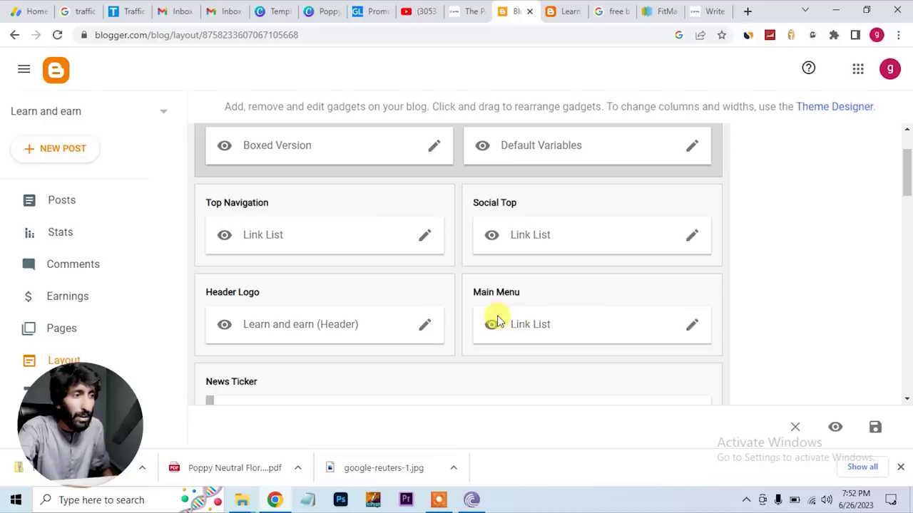
# Open the Main Menu link list for editing and compare its items with the menu on the live blog
pyautogui.click(691, 328)
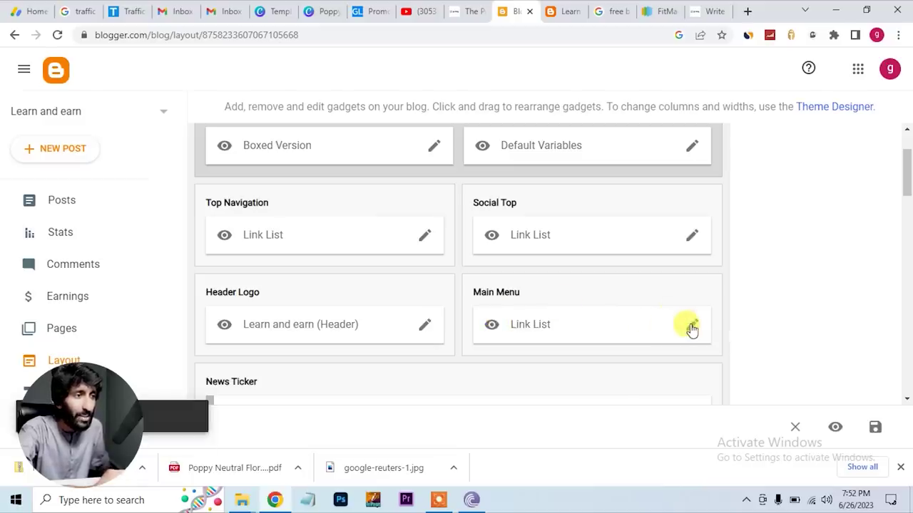
pyautogui.scroll(-5, 399, 243)
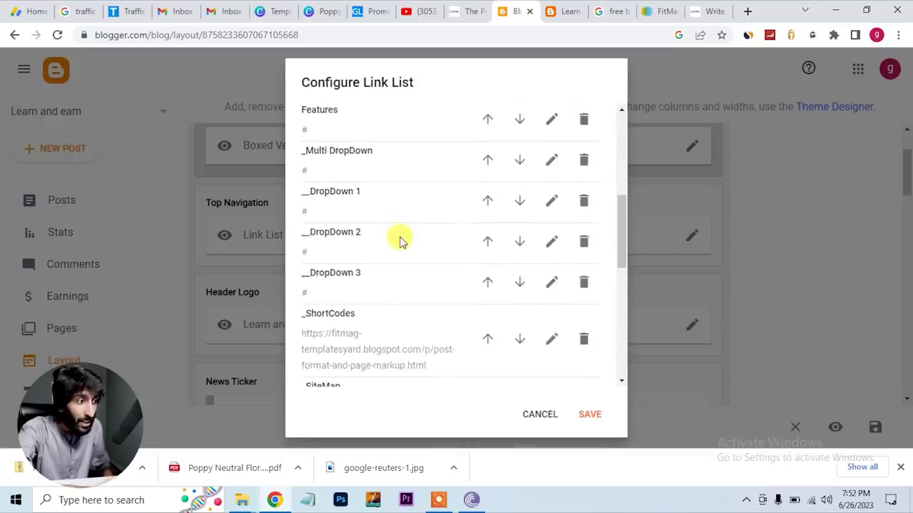
pyautogui.scroll(-8, 399, 242)
pyautogui.scroll(10, 401, 237)
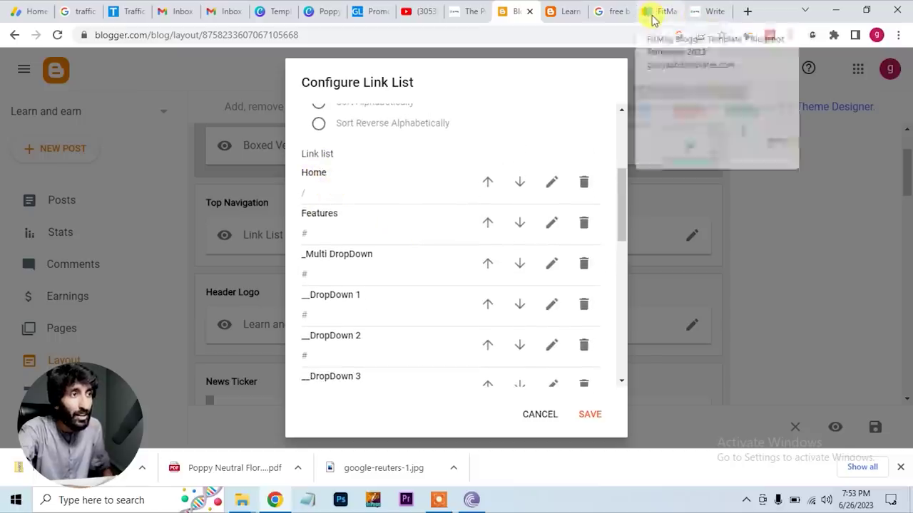
pyautogui.click(563, 11)
pyautogui.moveTo(262, 109)
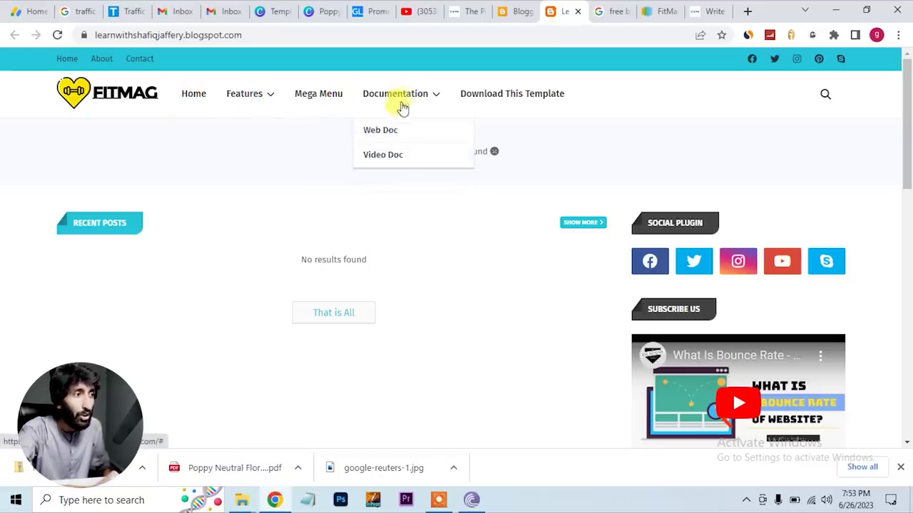
pyautogui.click(519, 14)
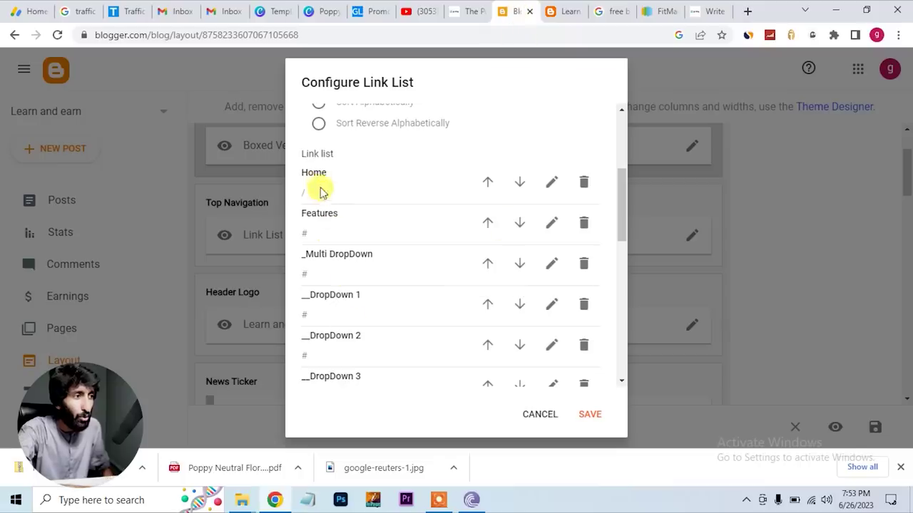
pyautogui.moveTo(621, 229); pyautogui.dragTo(618, 387)
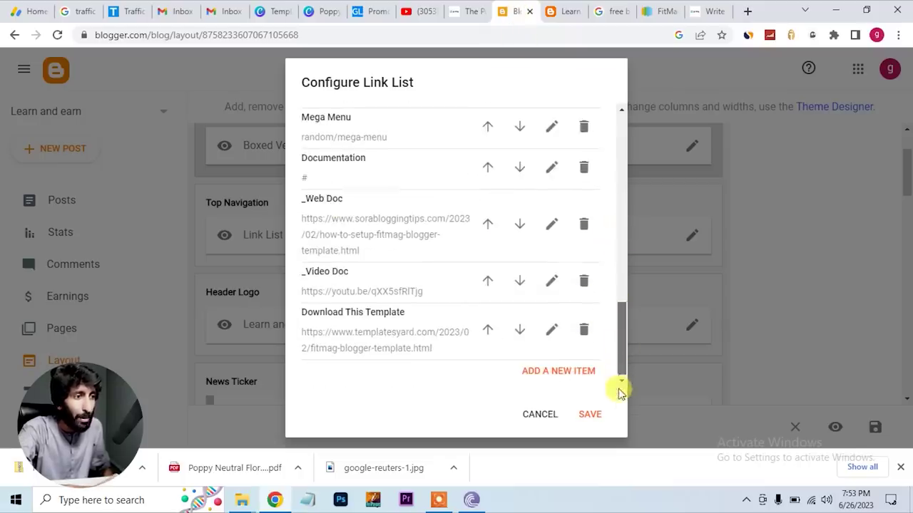
pyautogui.click(566, 376)
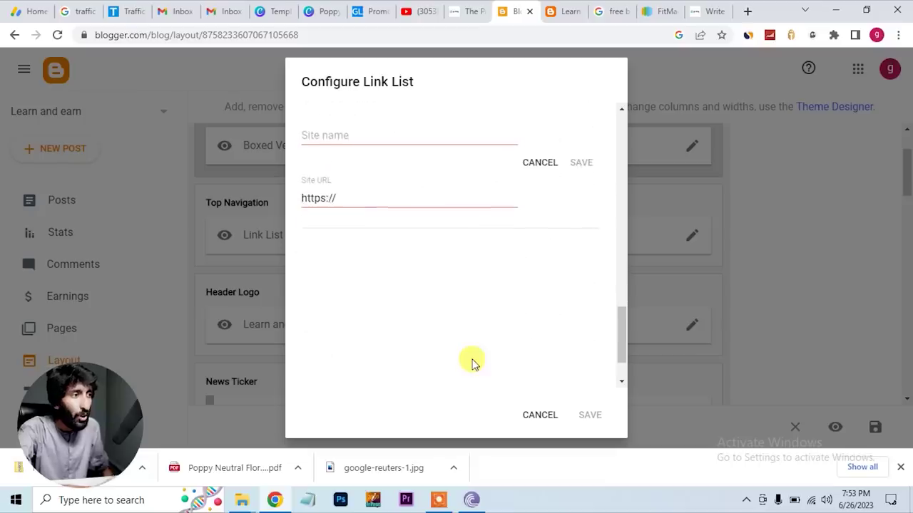
pyautogui.click(326, 136)
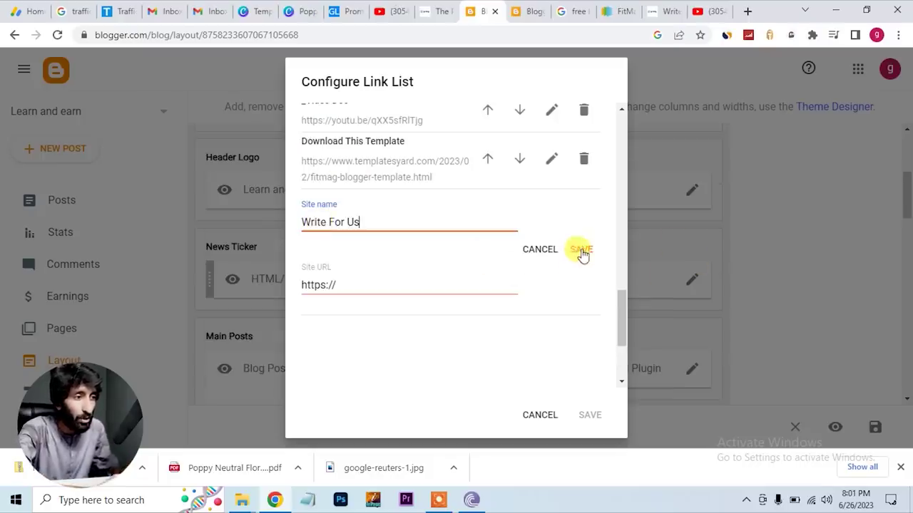
pyautogui.click(581, 251)
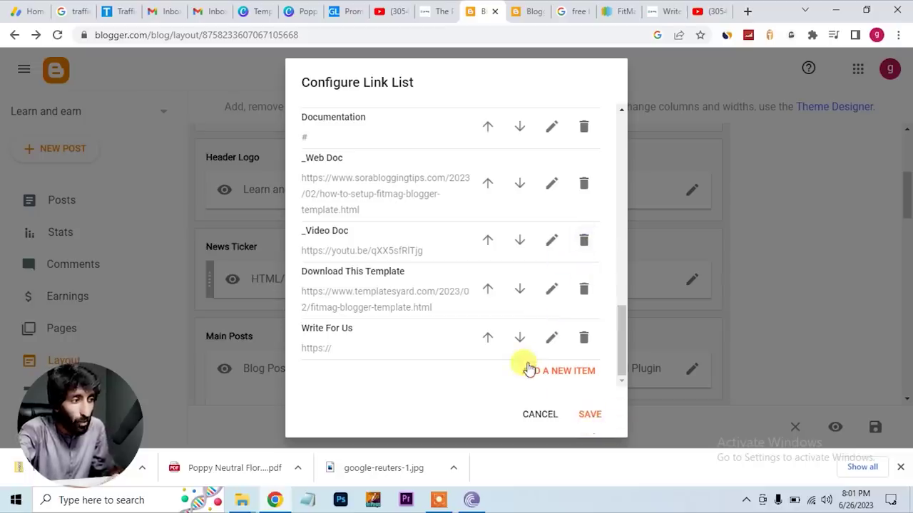
pyautogui.click(589, 415)
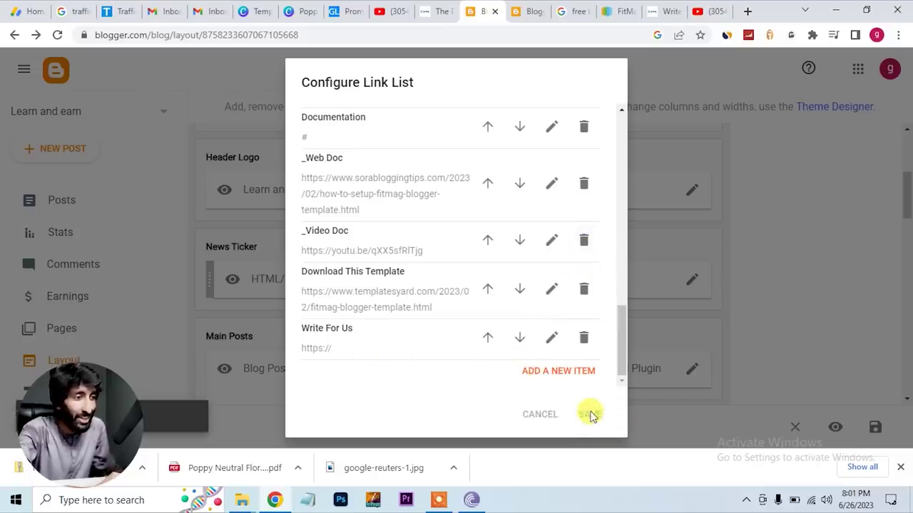
# Reload the live blog and test the Write For Us link in its main menu
pyautogui.hotkey('ctrl', 'Tab')
pyautogui.press('F5')
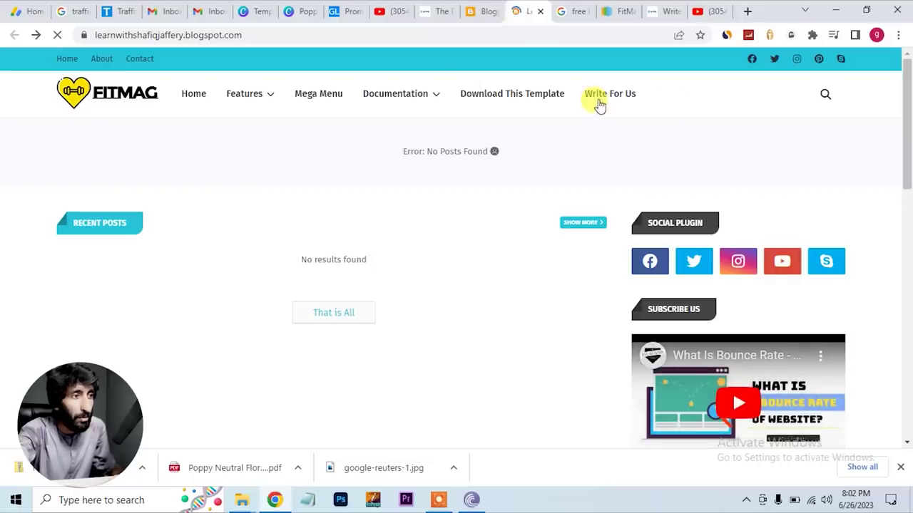
pyautogui.click(603, 103)
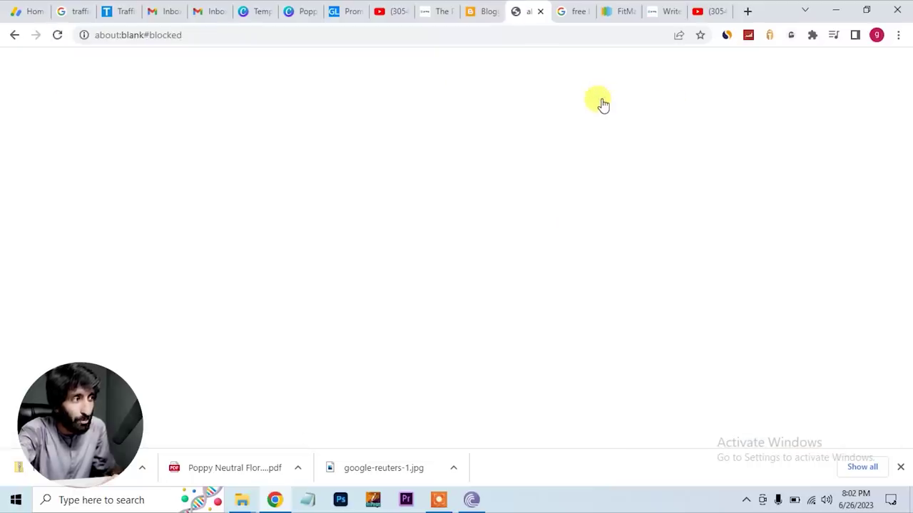
# Return to Blogger and start a new post from the Posts page of the Learn and earn blog
pyautogui.click(487, 12)
pyautogui.scroll(3, 555, 225)
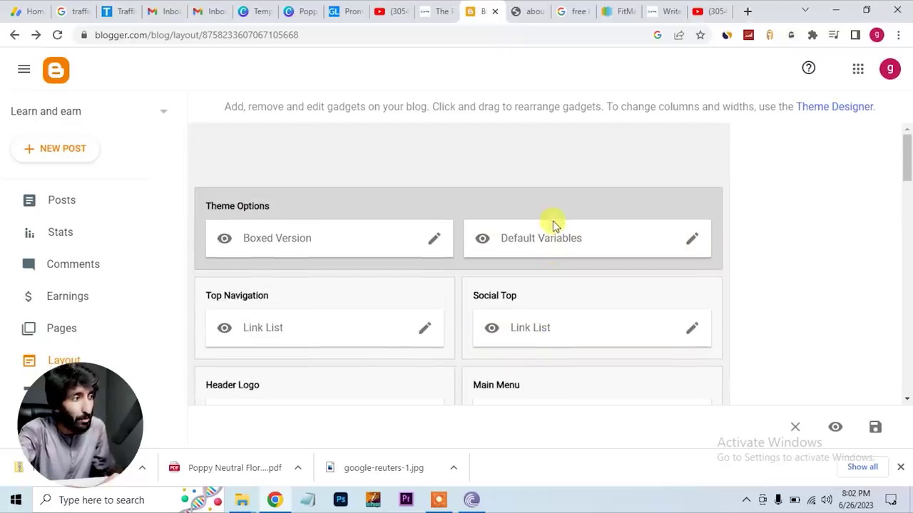
pyautogui.click(65, 202)
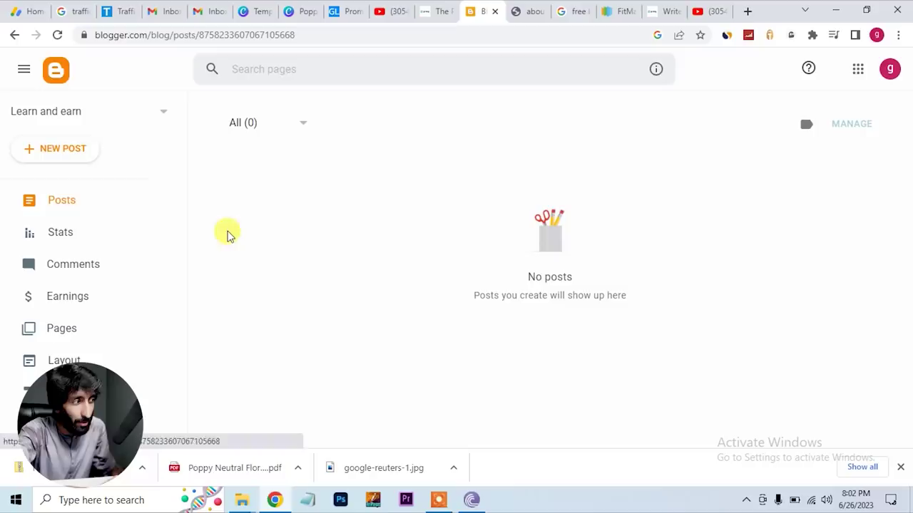
pyautogui.click(59, 155)
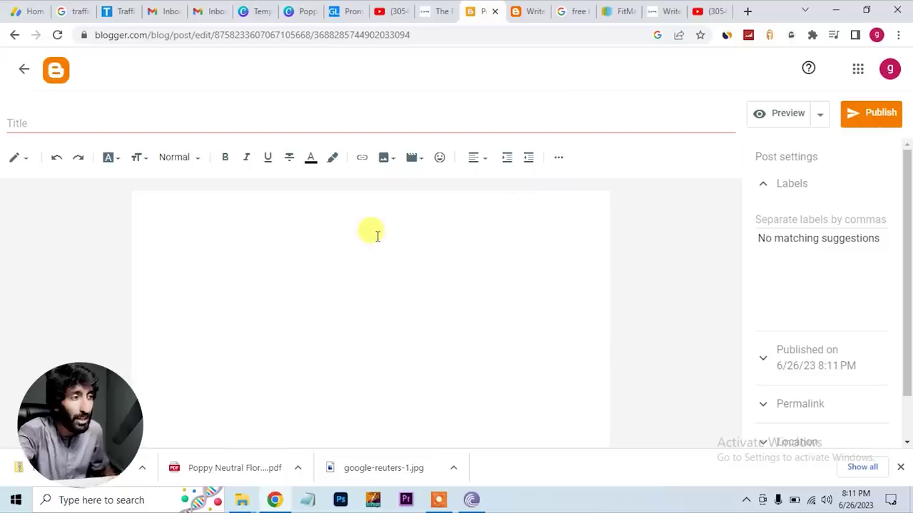
# Leave the blank post, open the published Write For Us post, and review its submission text
pyautogui.click(26, 71)
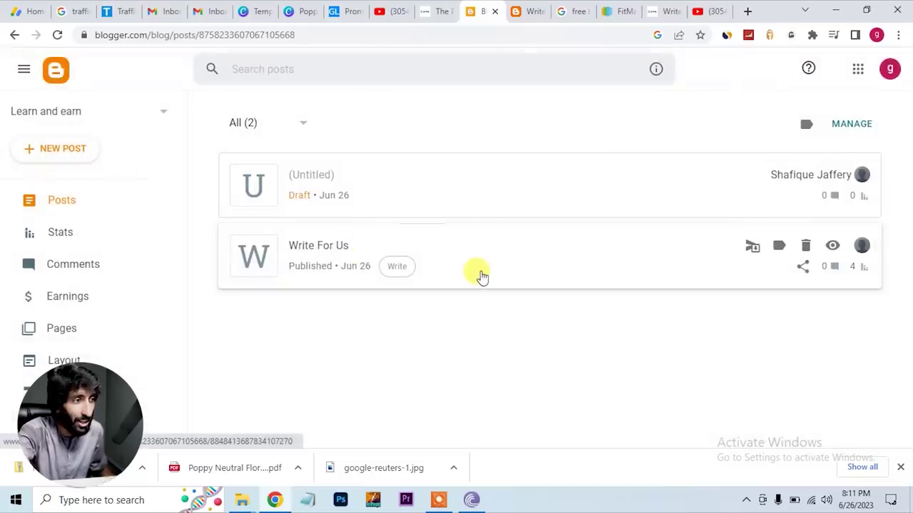
pyautogui.click(482, 276)
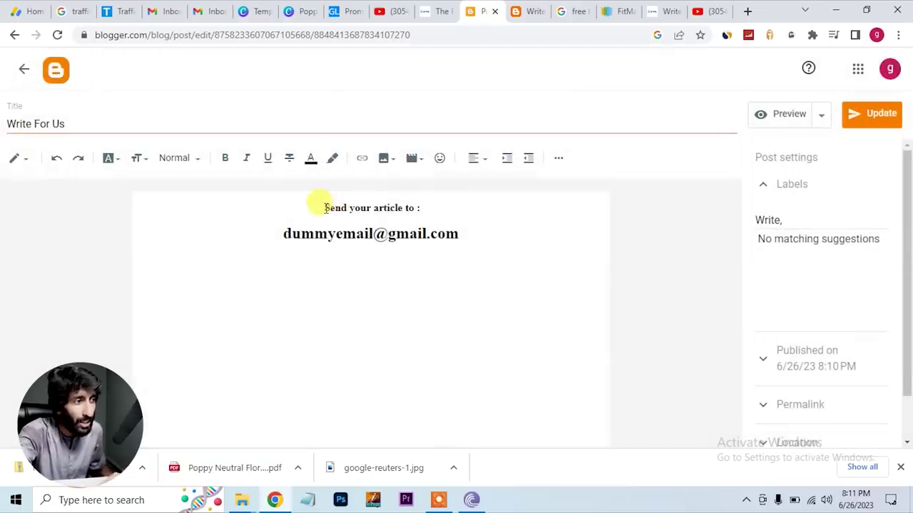
pyautogui.moveTo(322, 207); pyautogui.dragTo(467, 245)
pyautogui.click(474, 251)
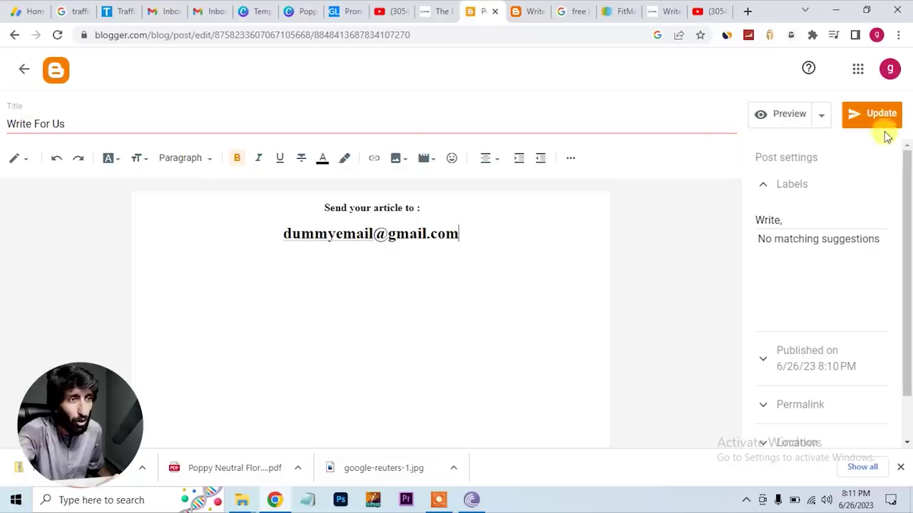
# Leave the post editor and copy the share link of the published Write For Us post from the posts list
pyautogui.click(15, 36)
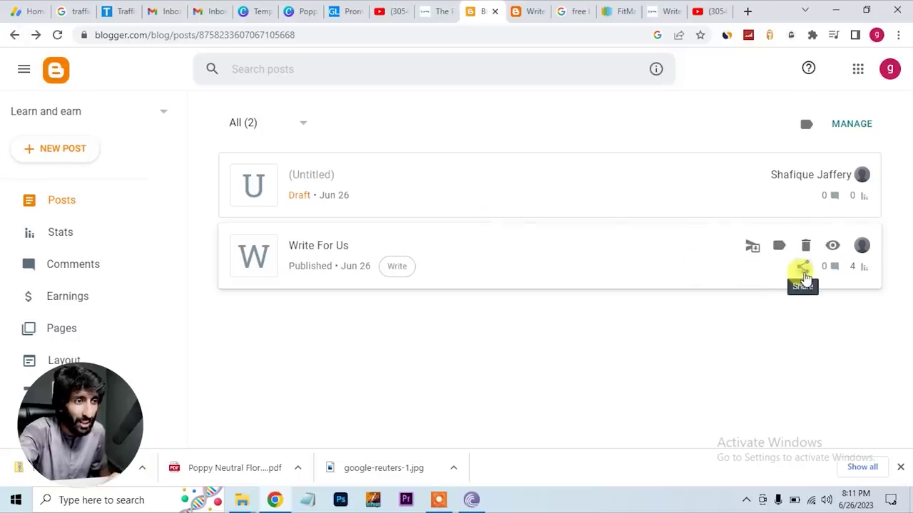
pyautogui.click(803, 274)
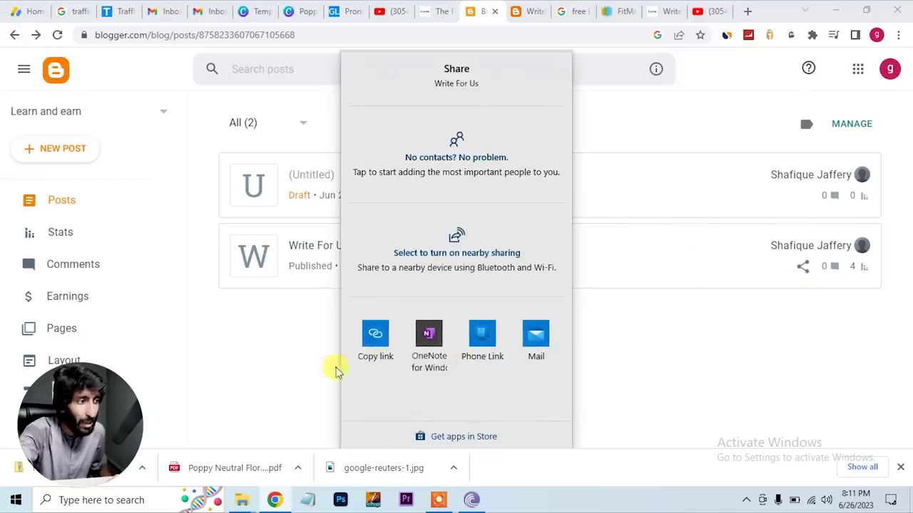
pyautogui.click(375, 335)
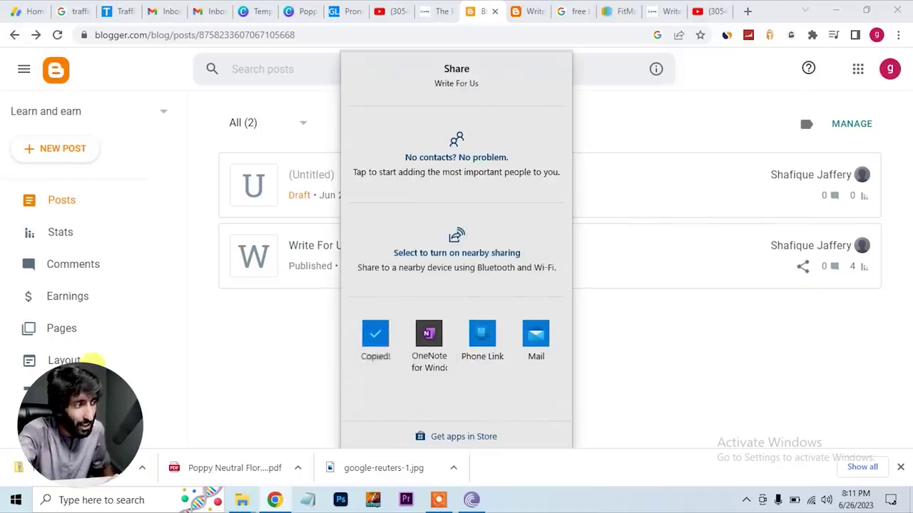
# In the blog layout, replace the Site URL of the Main Menu's Write For Us item with the copied post link and save the list
pyautogui.click(60, 361)
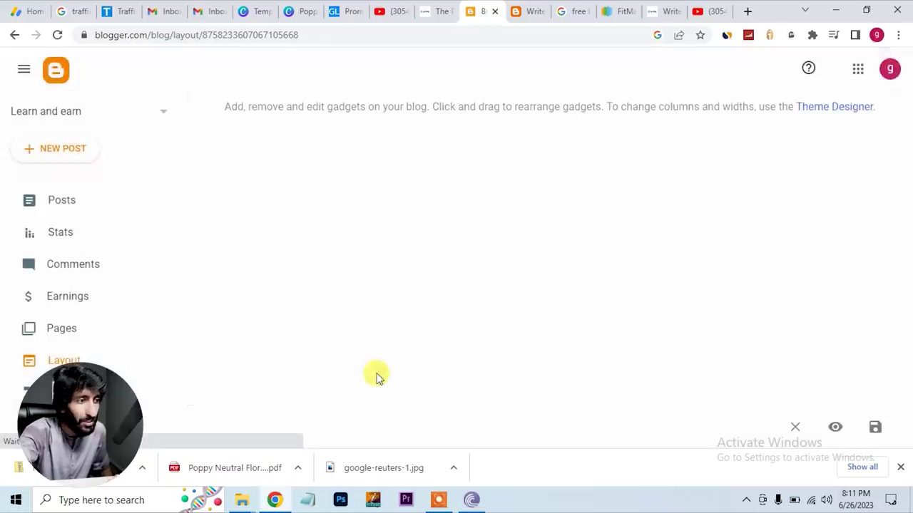
pyautogui.scroll(-3, 744, 328)
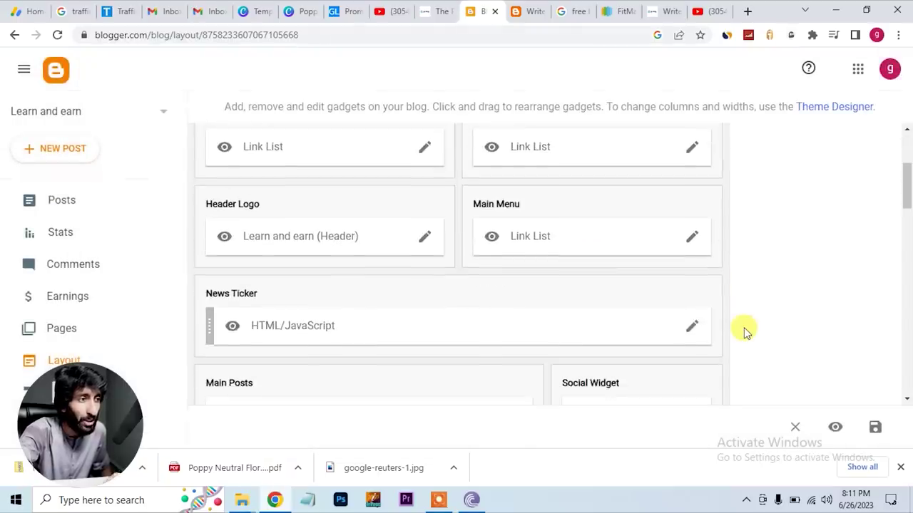
pyautogui.click(689, 239)
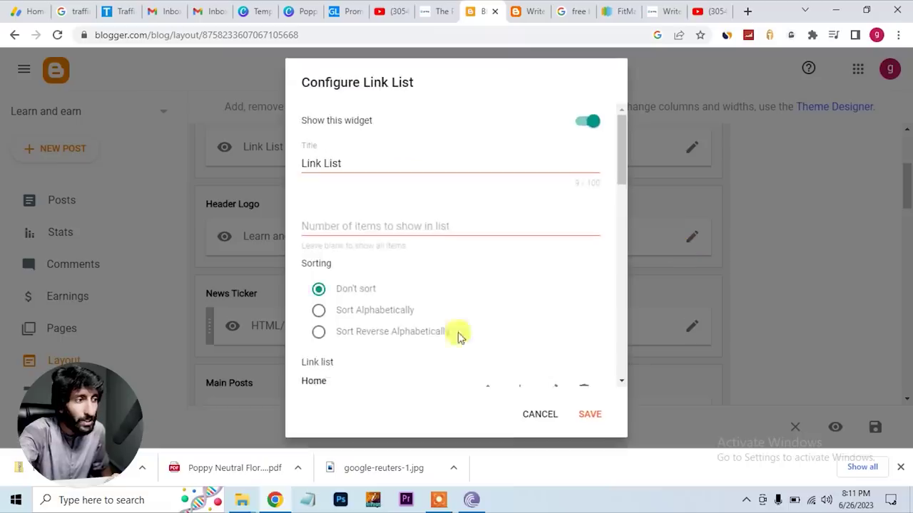
pyautogui.scroll(-10, 448, 333)
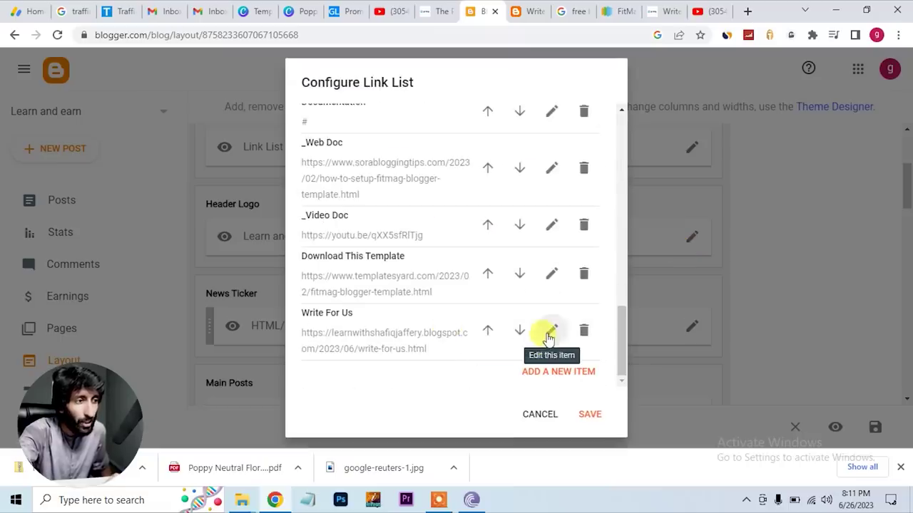
pyautogui.click(550, 332)
pyautogui.scroll(-3, 456, 314)
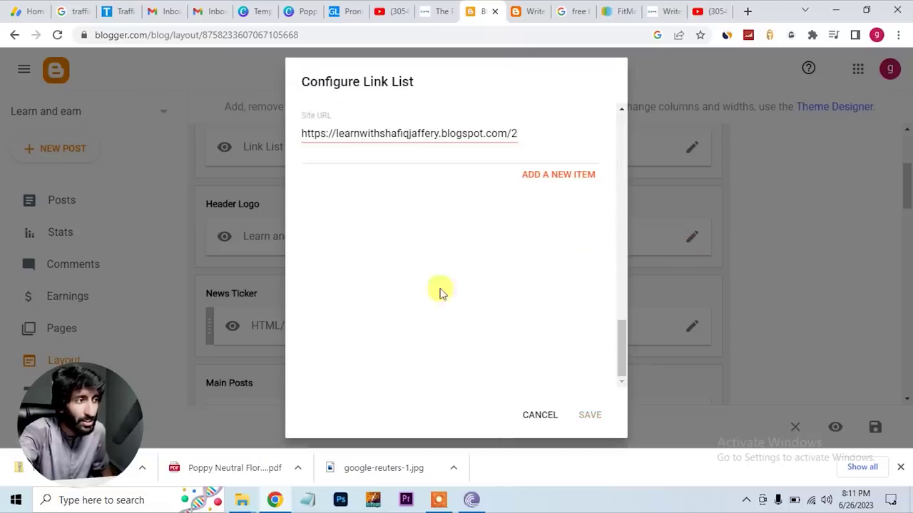
pyautogui.tripleClick(392, 134)
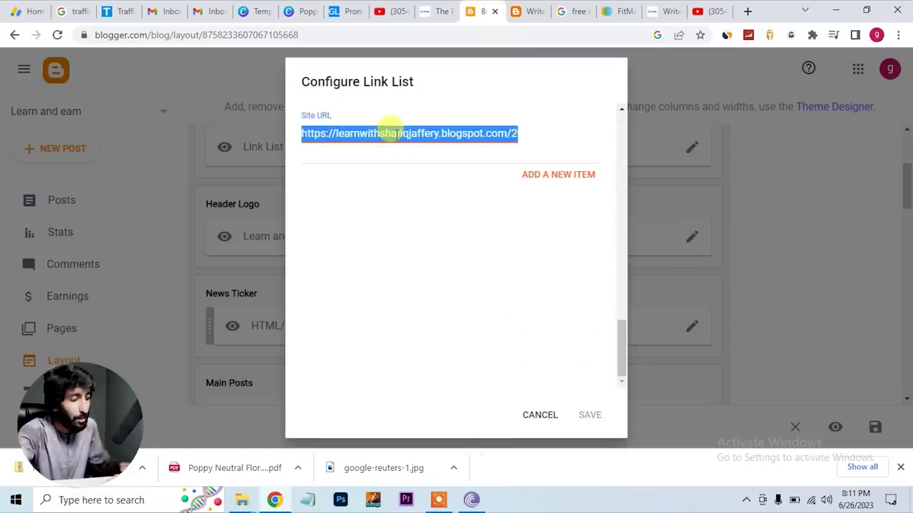
pyautogui.hotkey('ctrl', 'v')
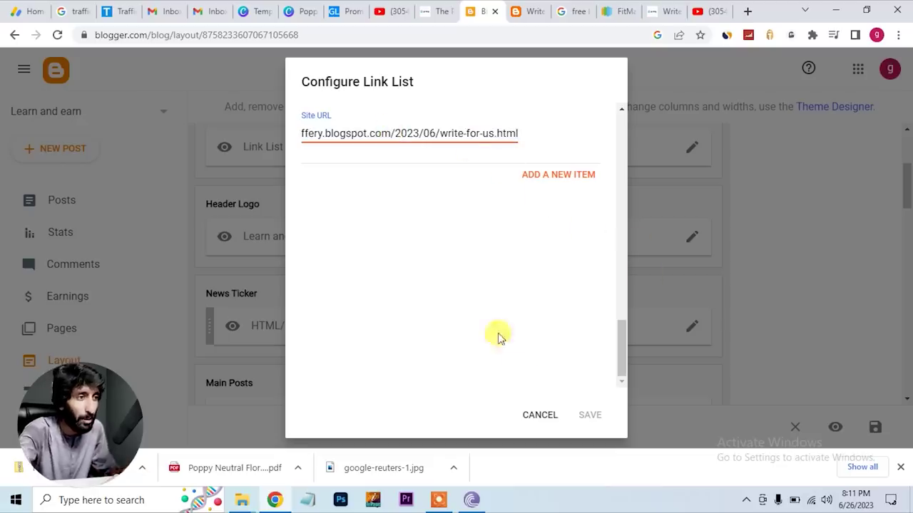
pyautogui.click(578, 179)
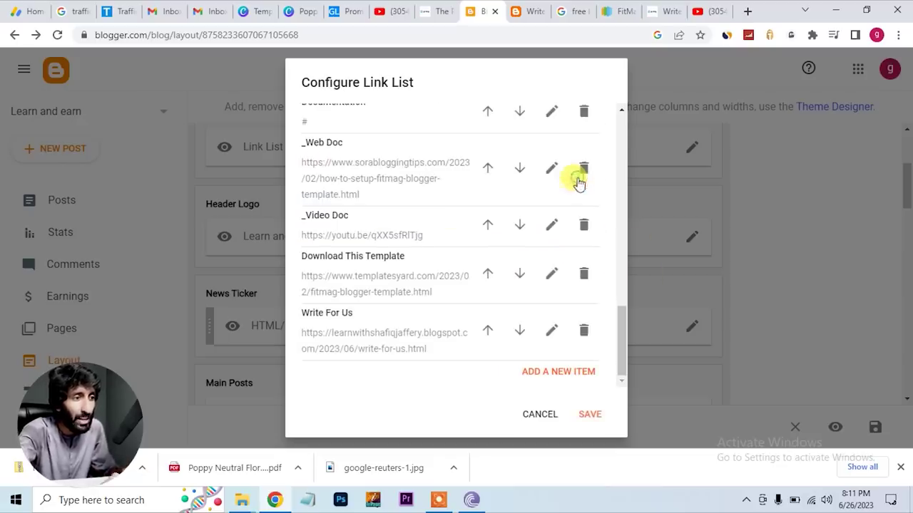
pyautogui.click(590, 415)
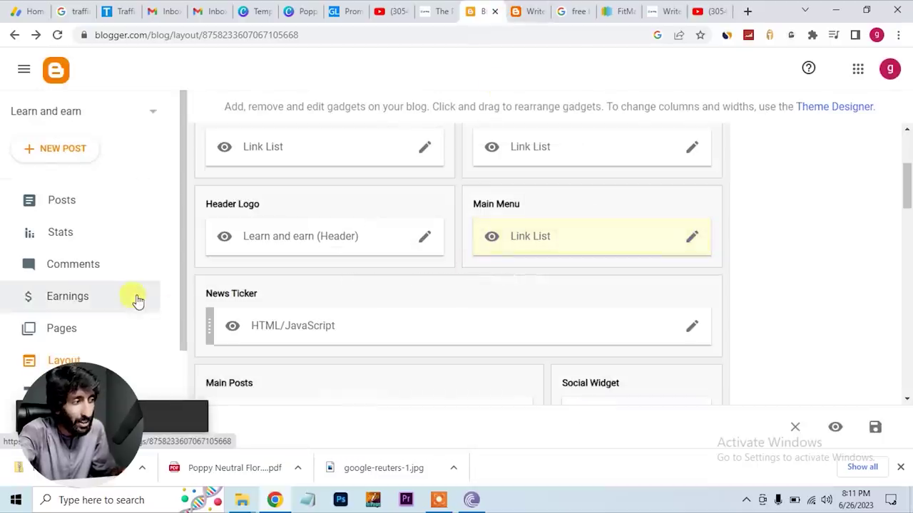
# View the live blog, follow the Write For Us link in its main menu, and check the post's submission text
pyautogui.scroll(-2, 135, 300)
pyautogui.click(61, 355)
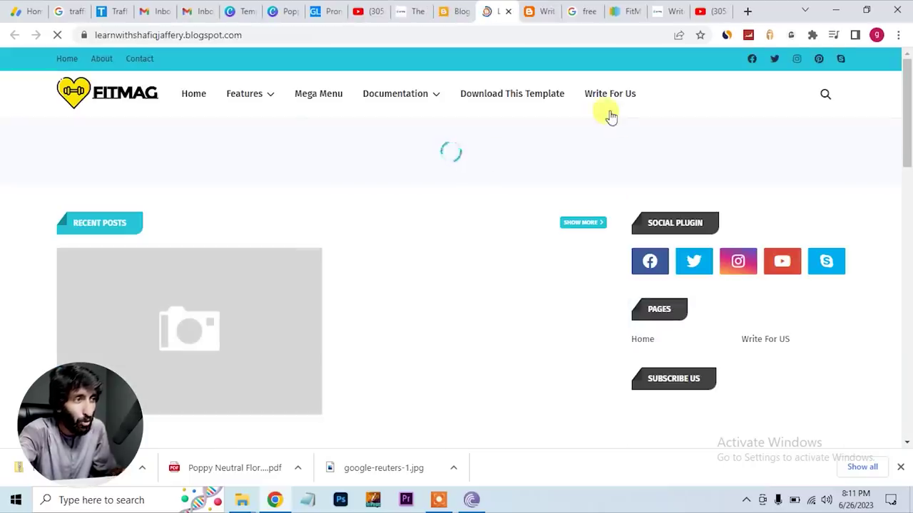
pyautogui.click(605, 104)
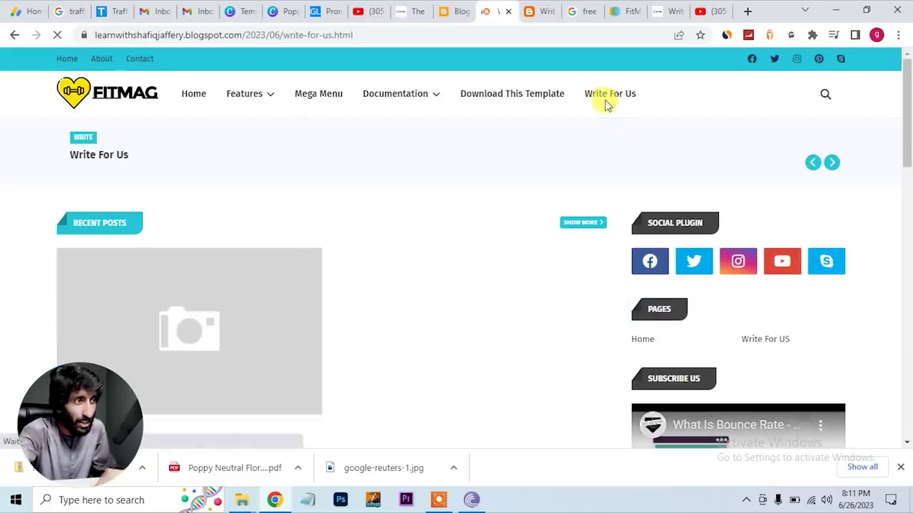
pyautogui.scroll(-2, 397, 238)
pyautogui.moveTo(246, 227); pyautogui.dragTo(431, 267)
pyautogui.click(432, 266)
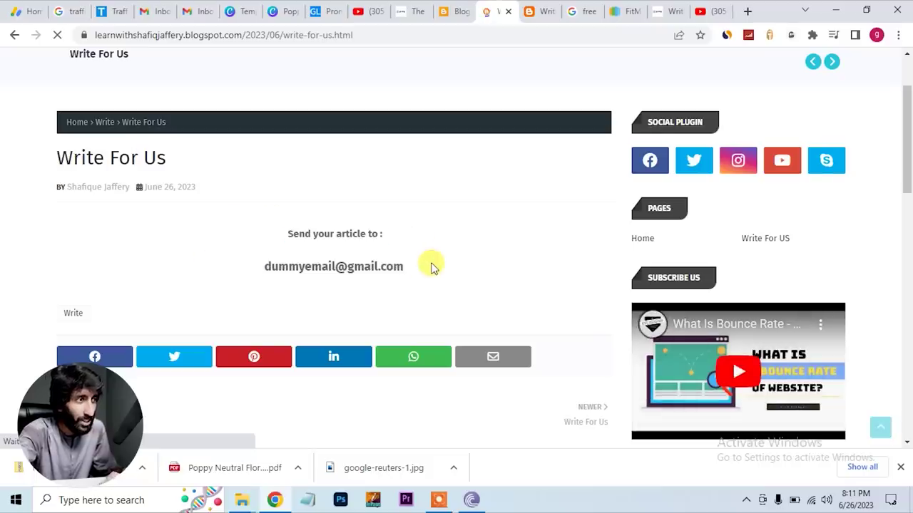
pyautogui.click(449, 11)
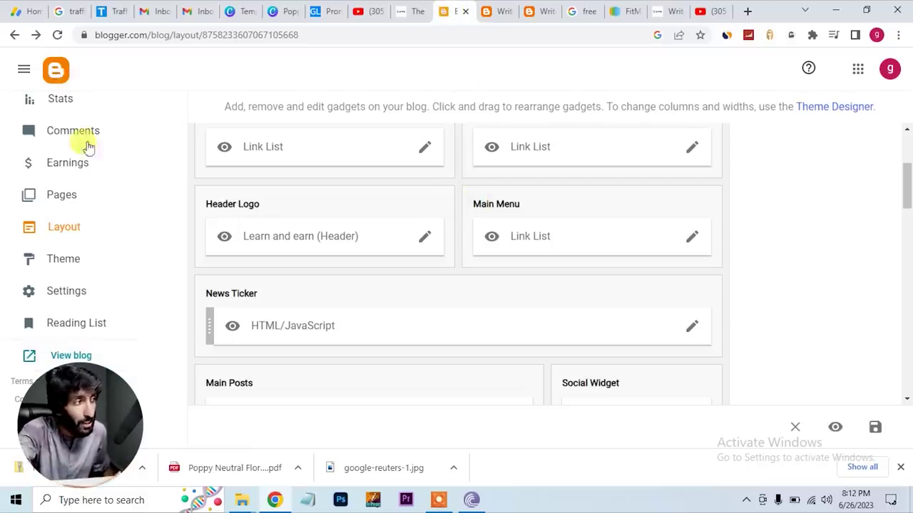
pyautogui.scroll(2, 90, 153)
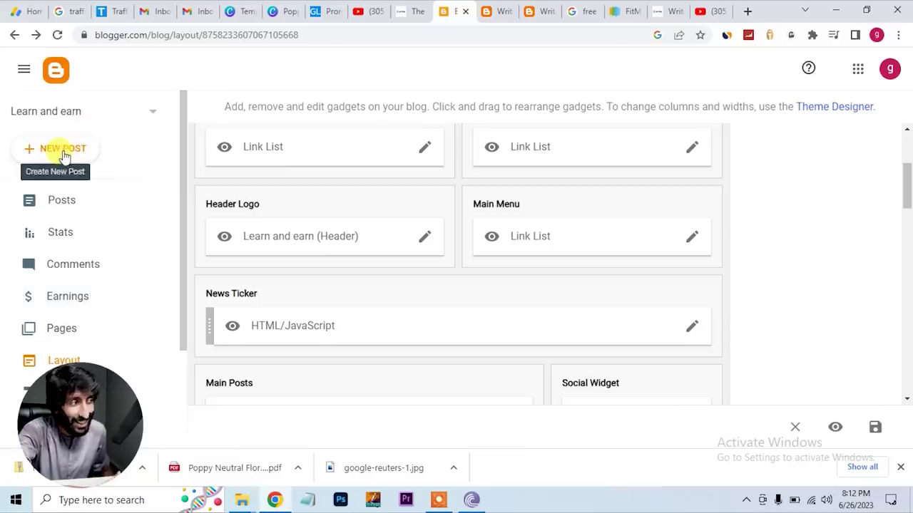
pyautogui.click(499, 11)
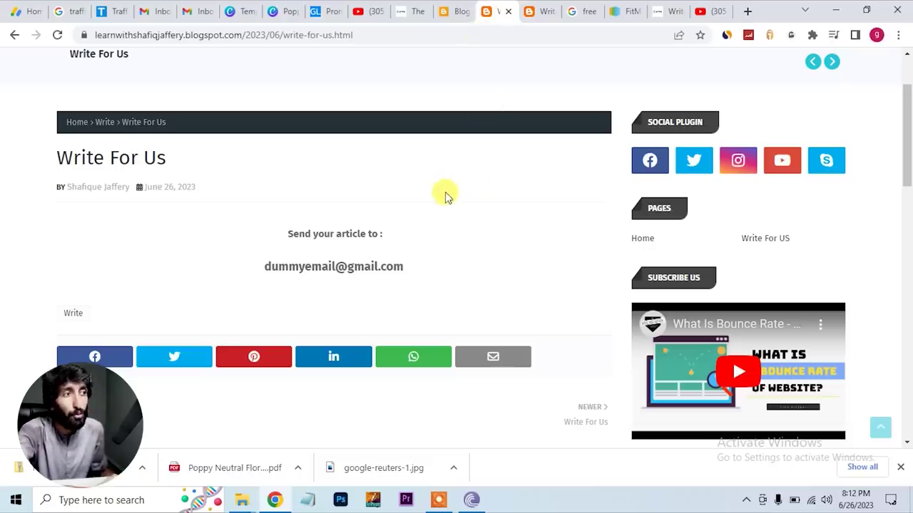